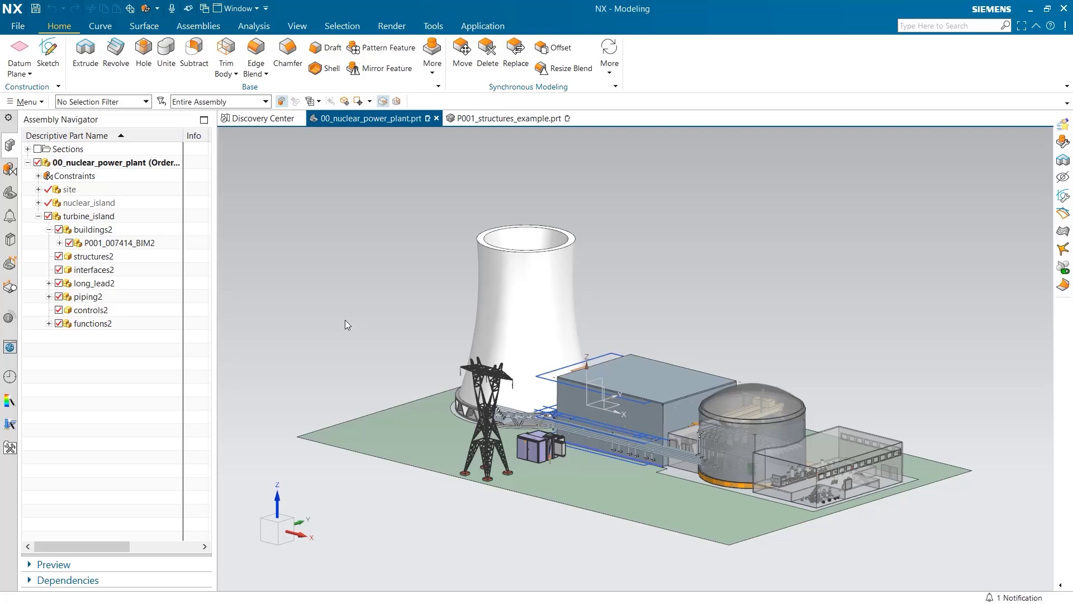
Replace P001_007414_BIM2 under buildings2 with P001_structures_example, then rotate the plant to inspect it
left_click(121, 243)
right_click(121, 243)
left_click(165, 391)
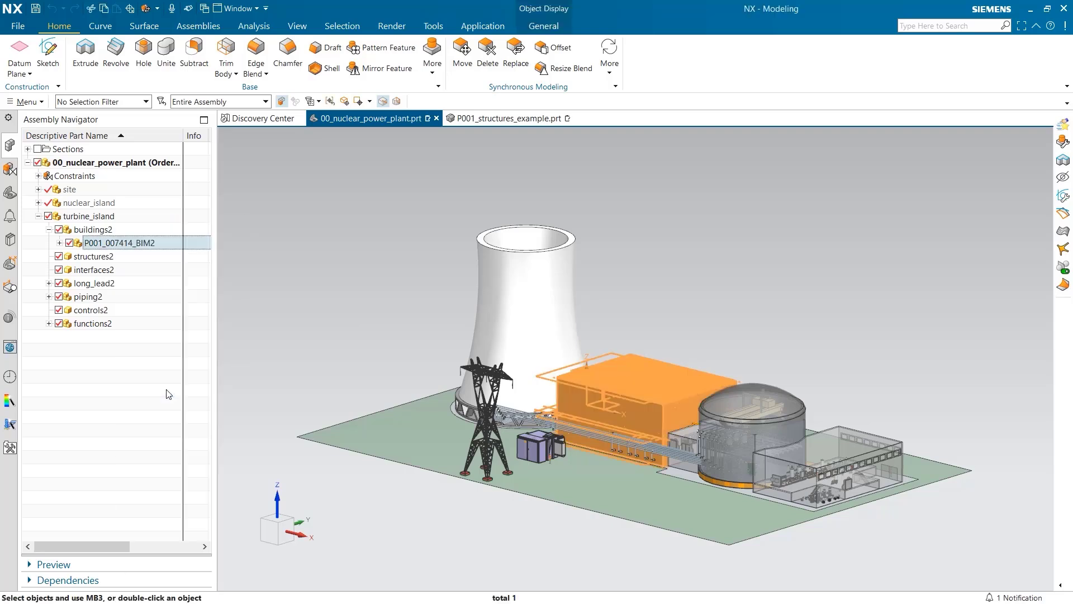
type("stru")
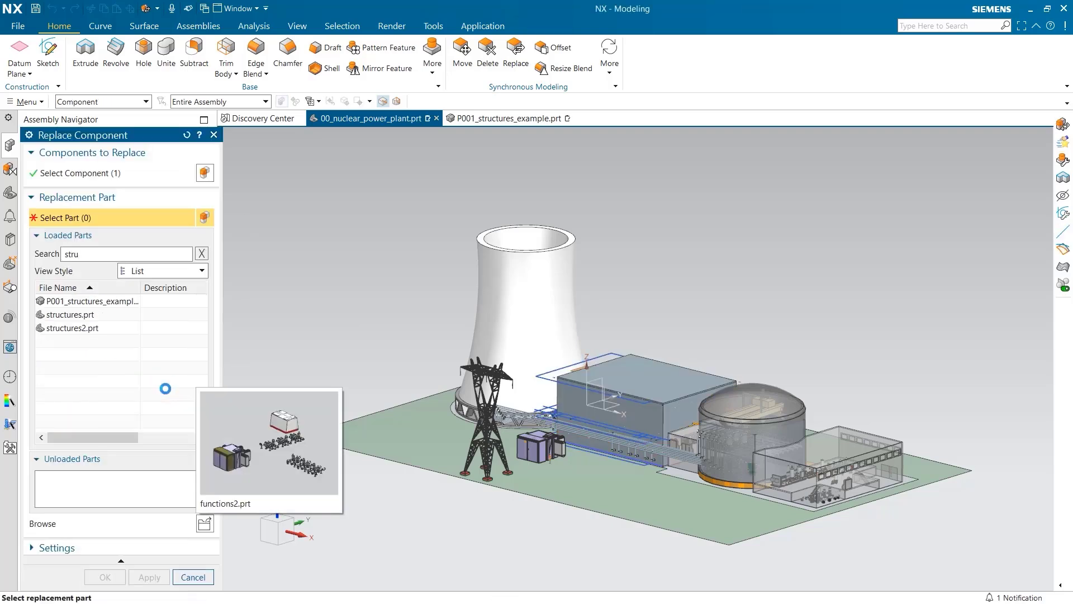
left_click(110, 302)
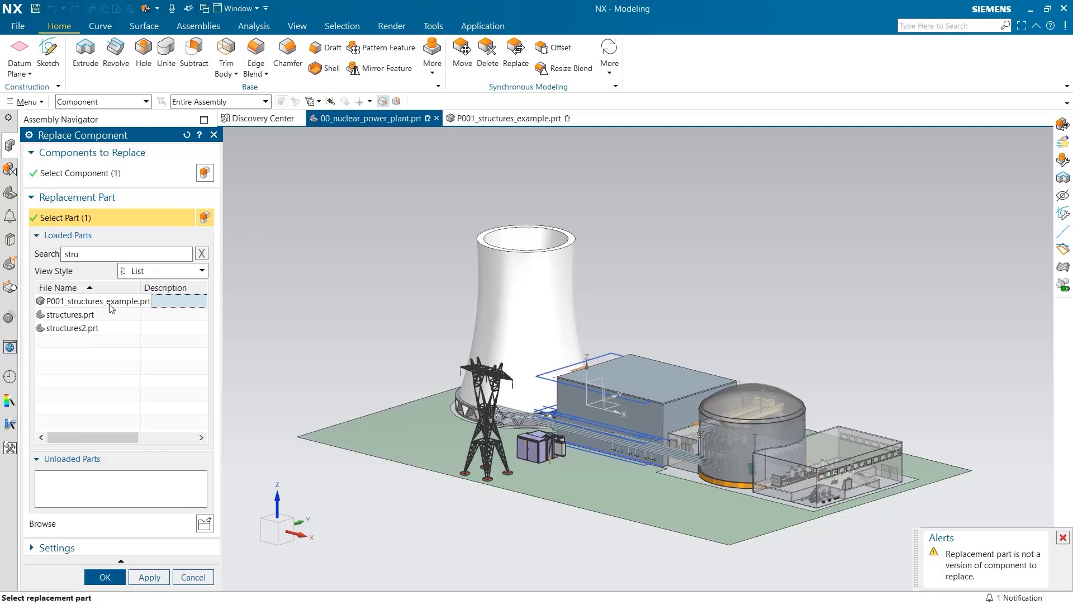
left_click(106, 577)
middle_click_drag(363, 360, 368, 373)
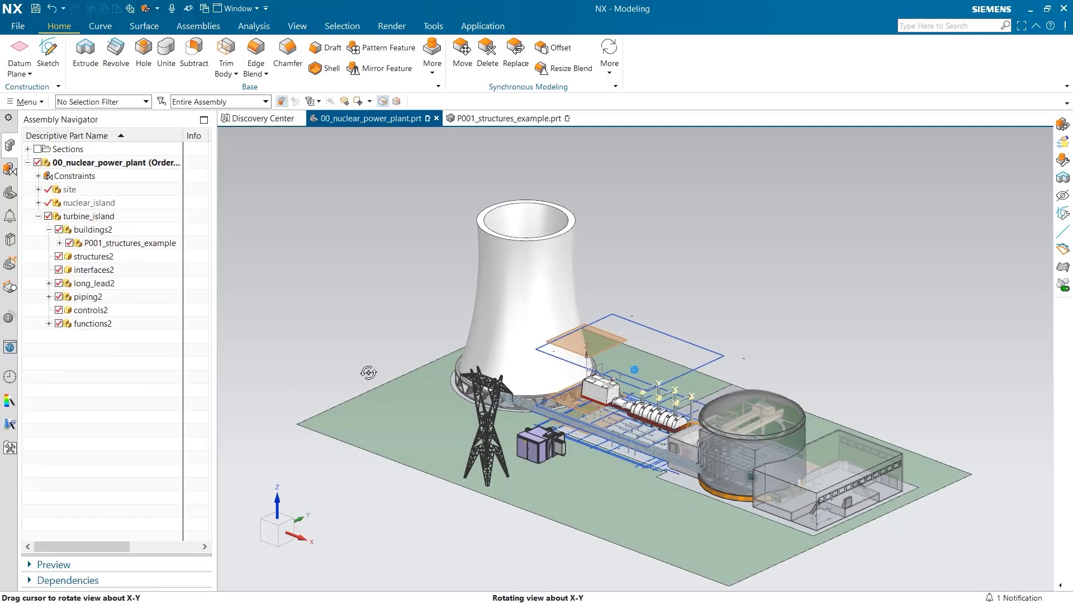
In P001_structures_example's Structure Library, rename Wall Style 1 to Exterior Concrete Wall
left_click(514, 118)
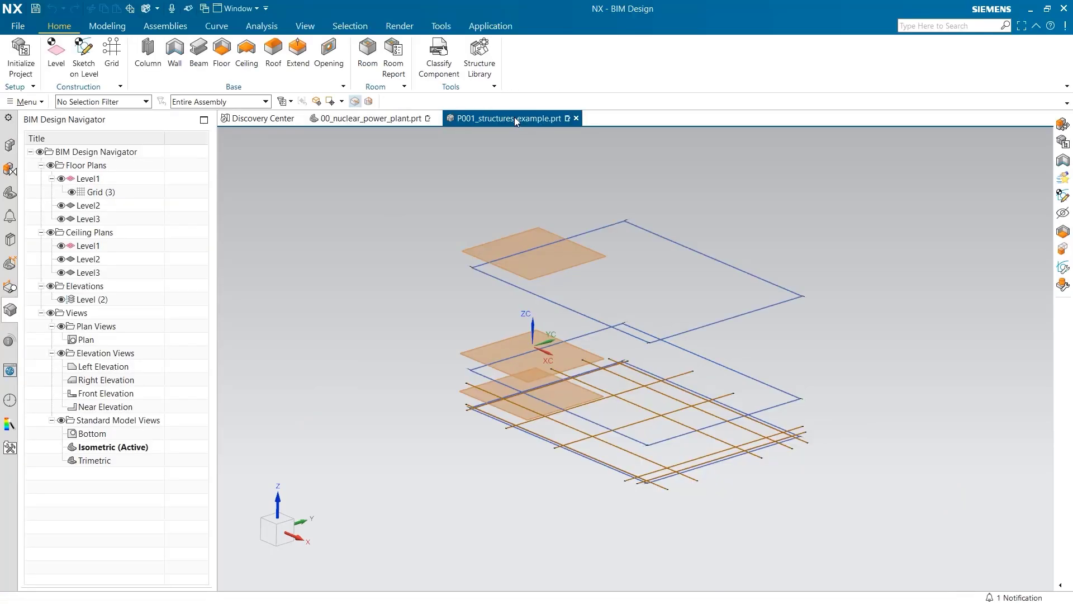
left_click(470, 65)
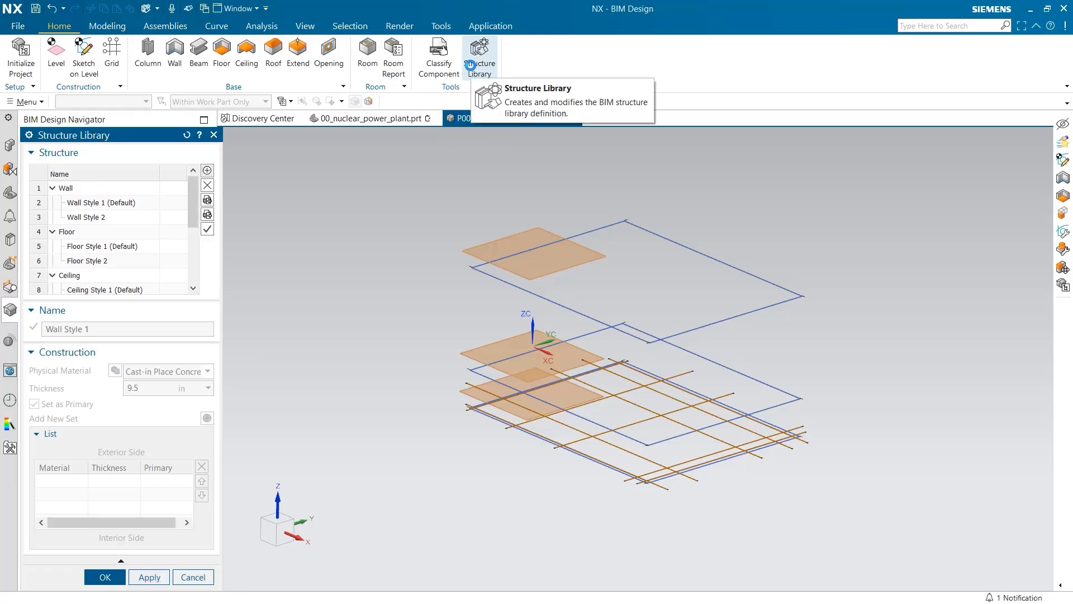
left_click(147, 204)
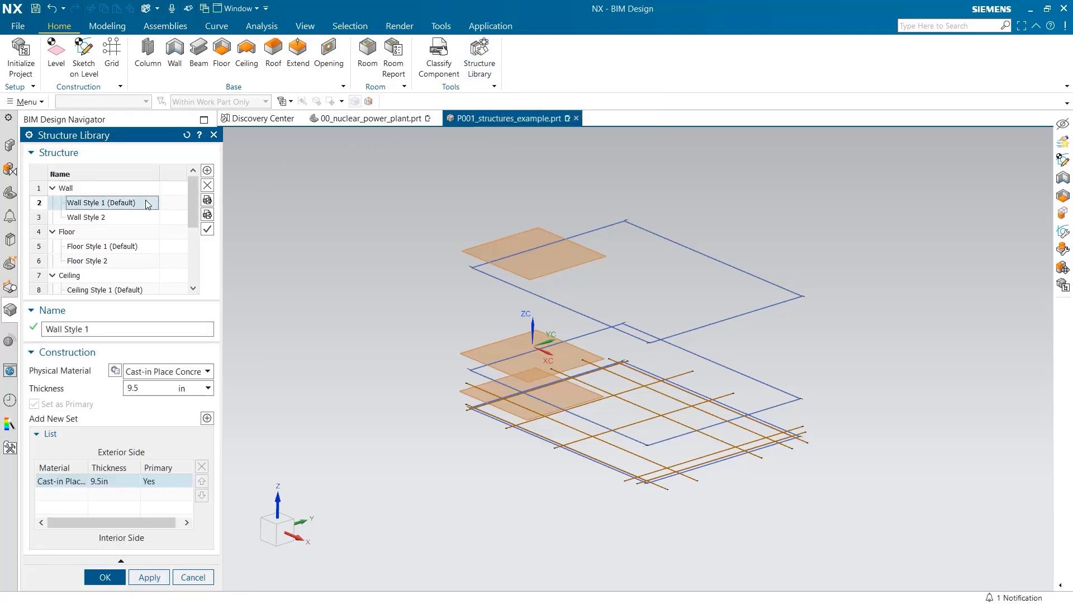
triple_click(104, 327)
type("Ext")
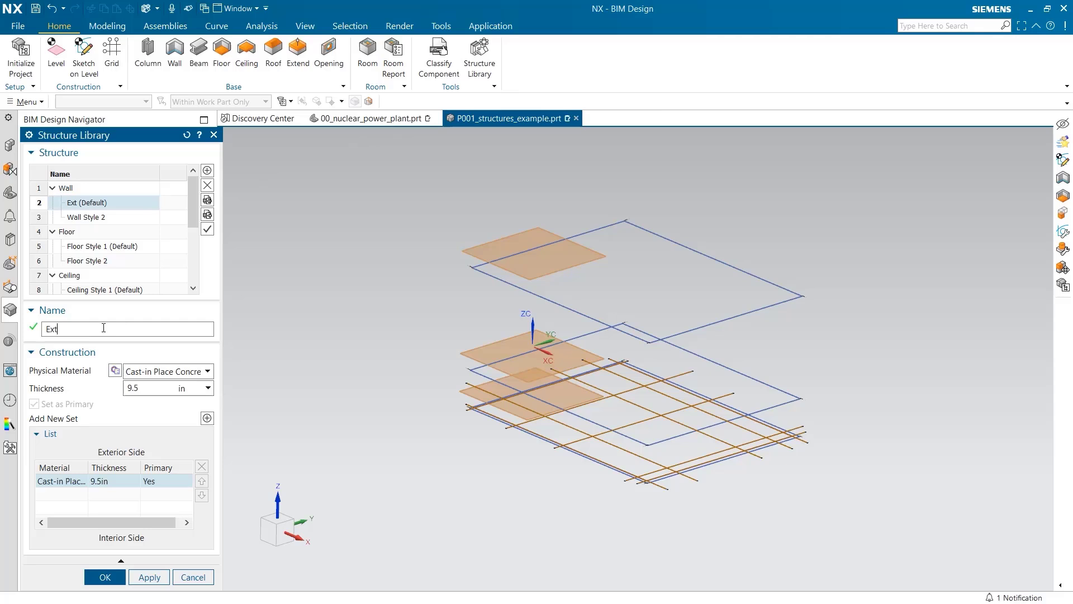
type("erior Concrete Wall")
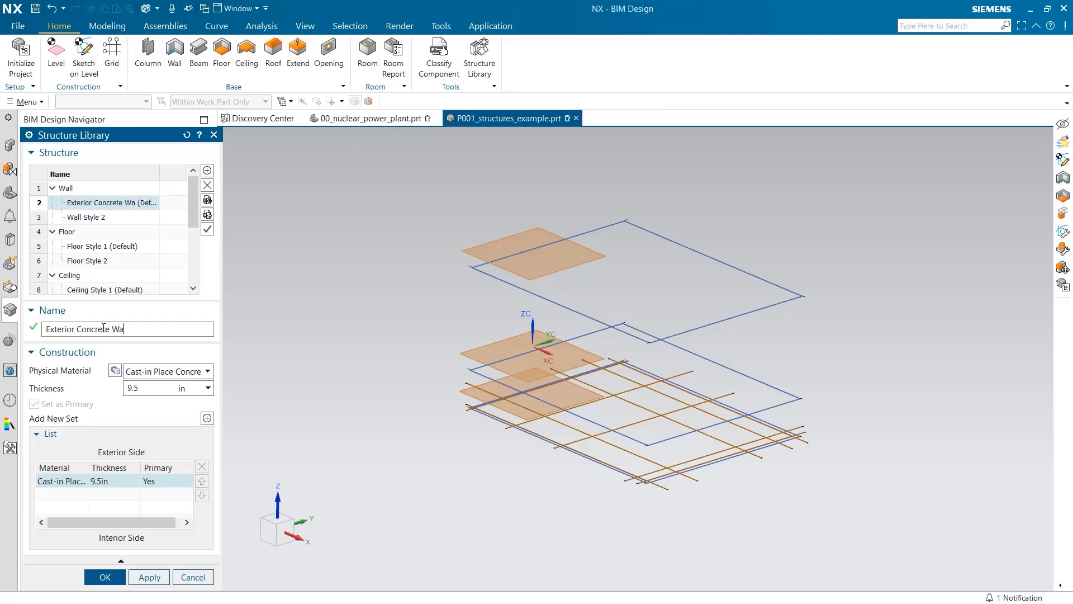
Set the wall's first layer material to Polyethylene, 0.5in
left_click(115, 372)
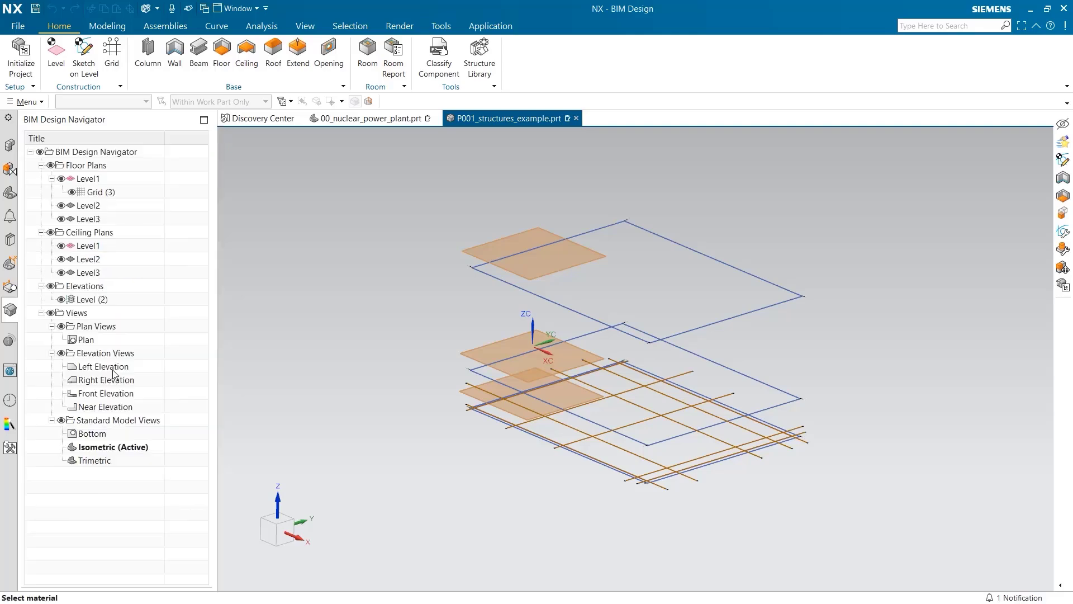
scroll(106, 394, "down", 20)
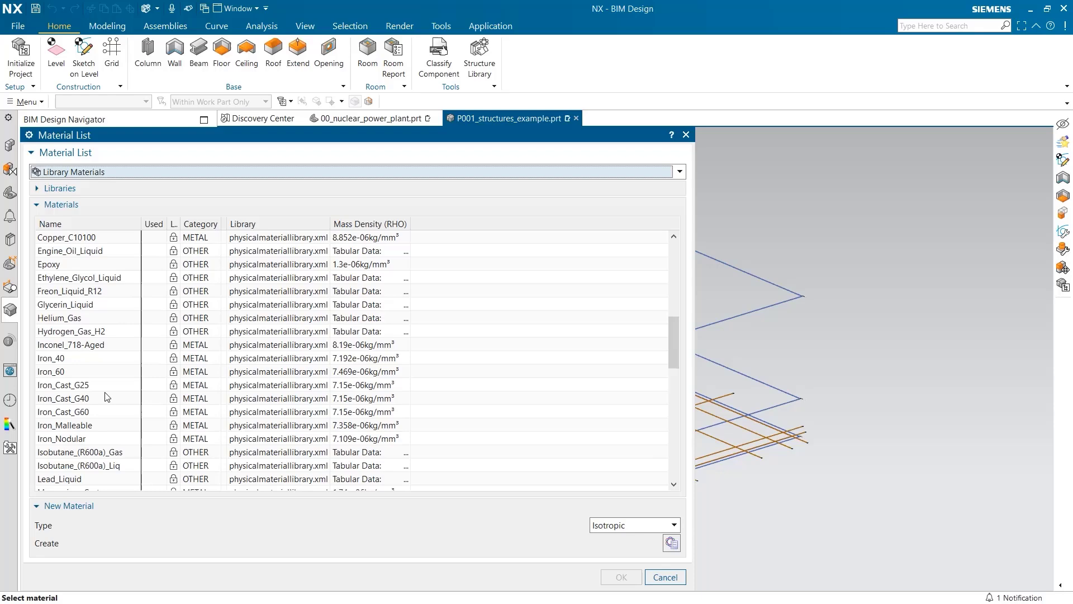
left_click(102, 416)
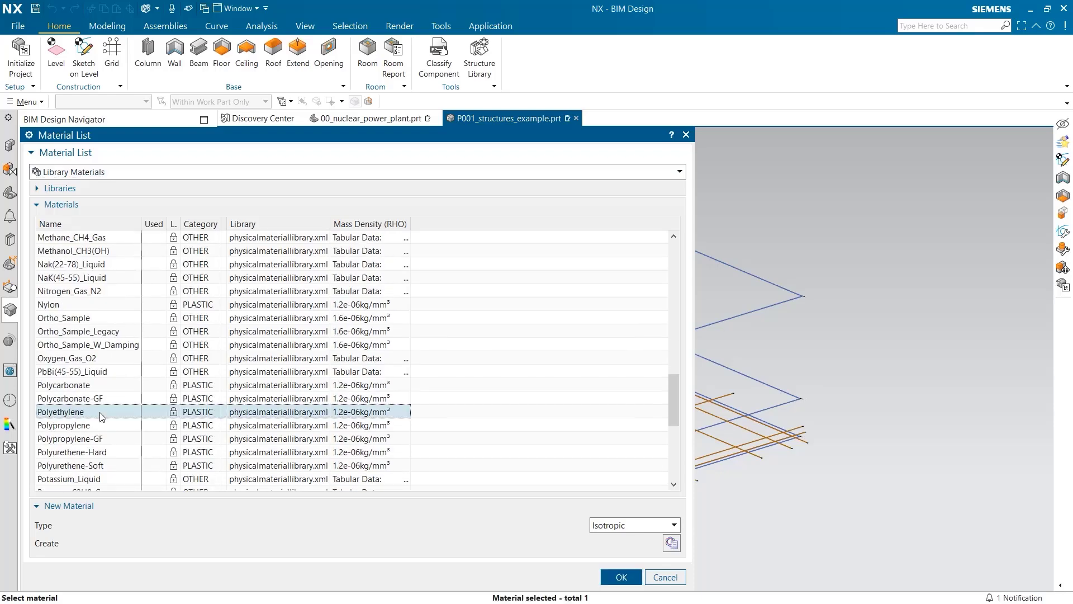
left_click(621, 576)
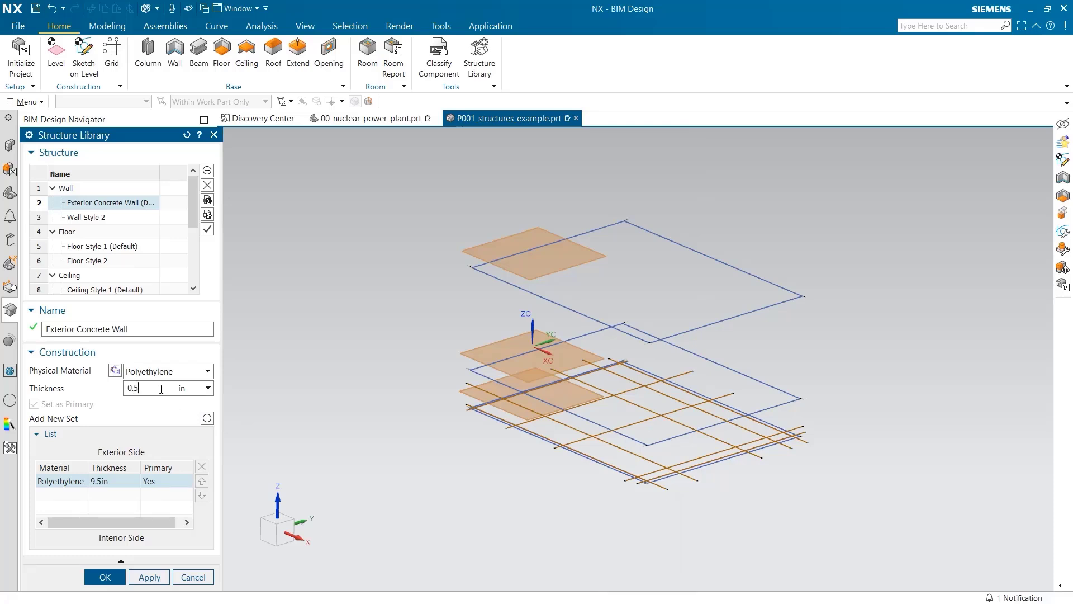
Add an Aluminum_6061 1in layer and a primary 9.5in cast-in-place concrete layer, then apply
left_click(206, 418)
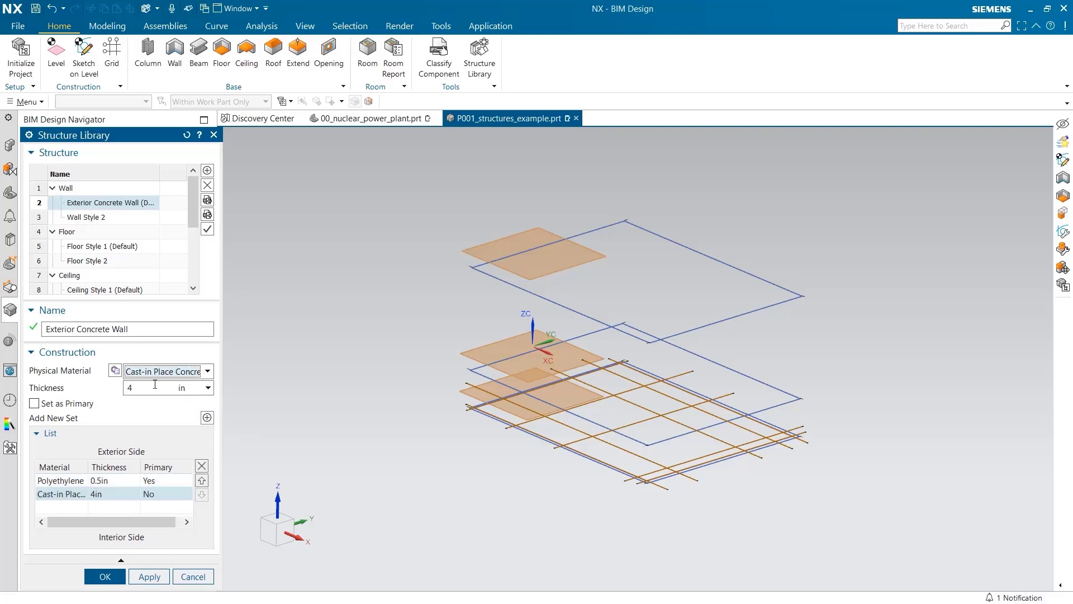
left_click(115, 371)
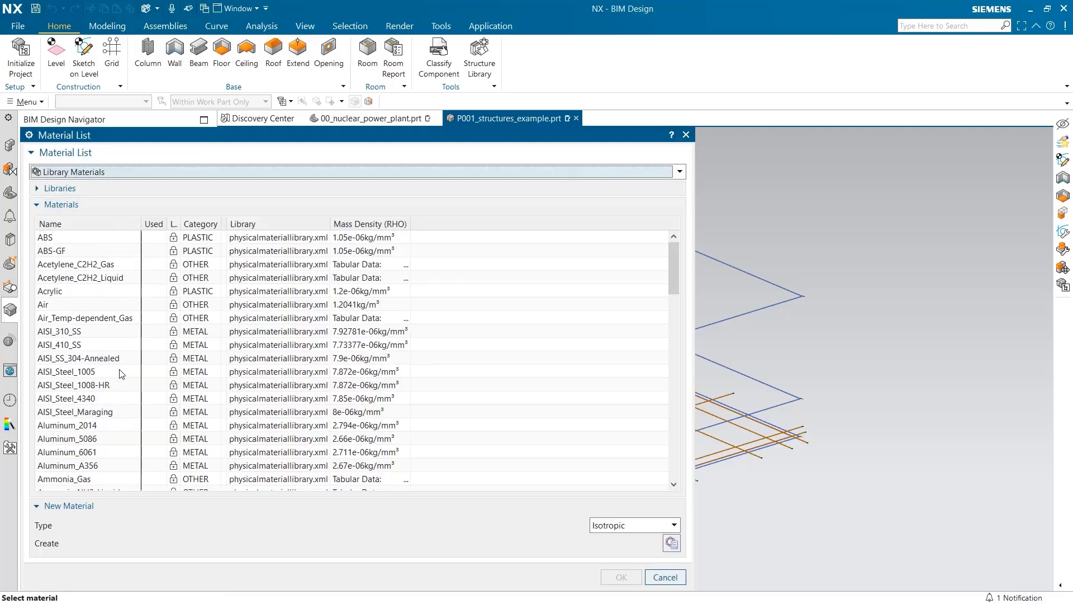
left_click(82, 452)
left_click(610, 576)
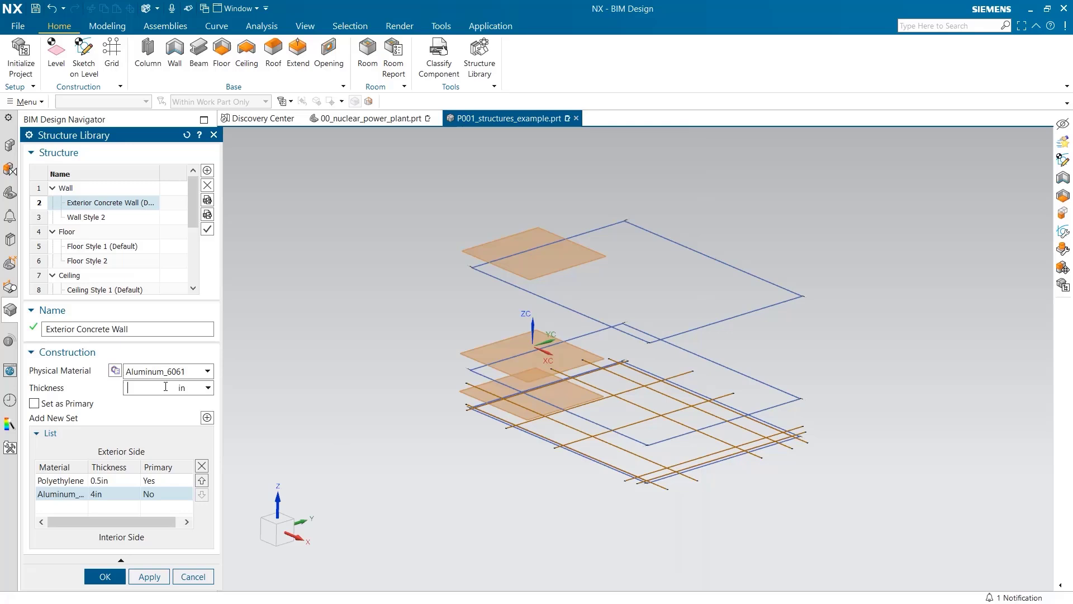
left_click(207, 418)
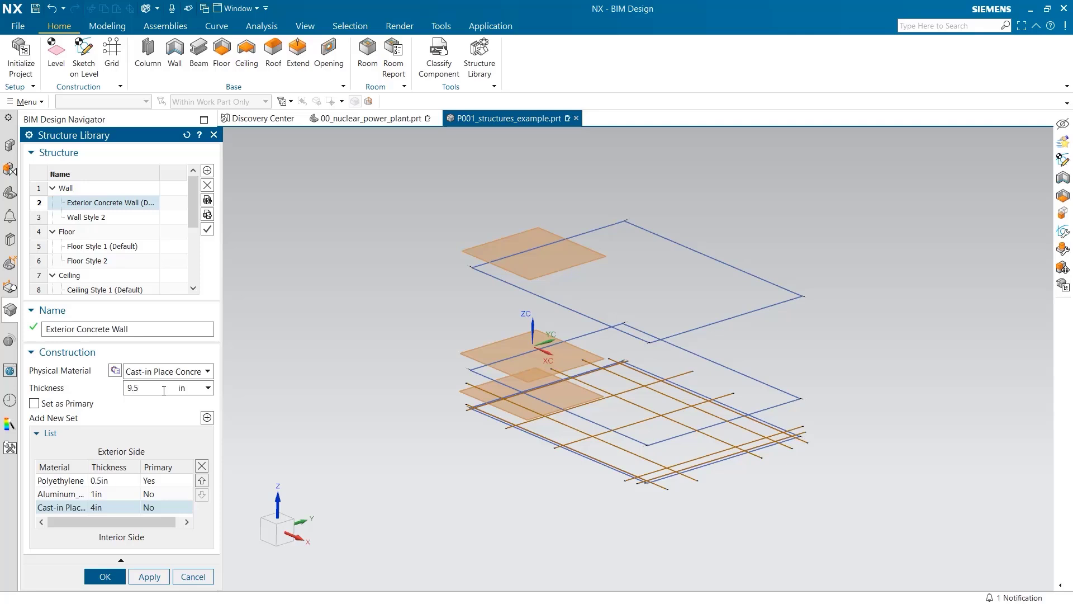
left_click(32, 403)
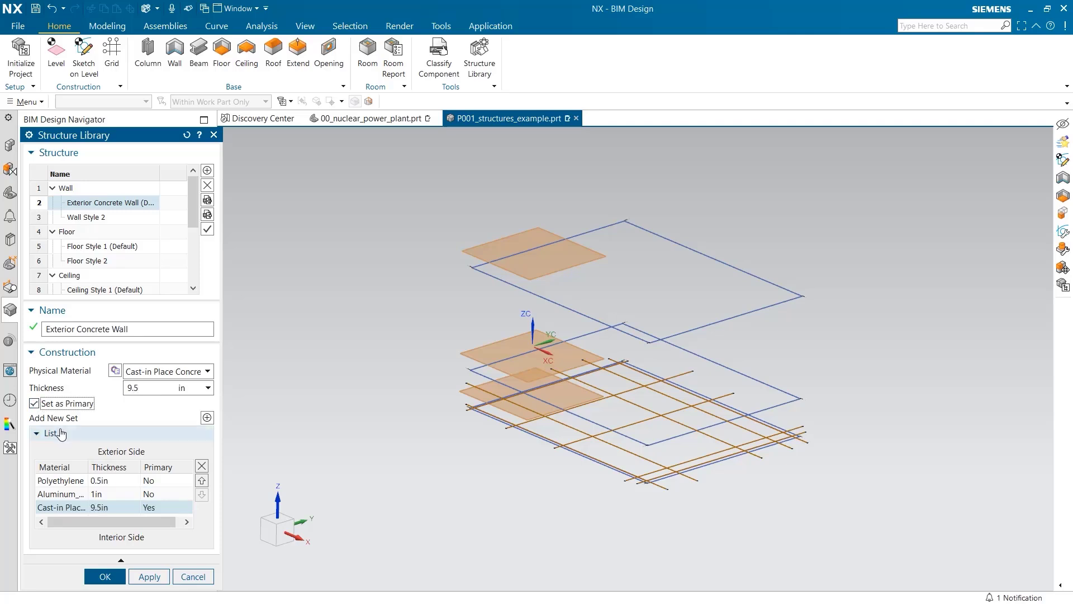
left_click(150, 578)
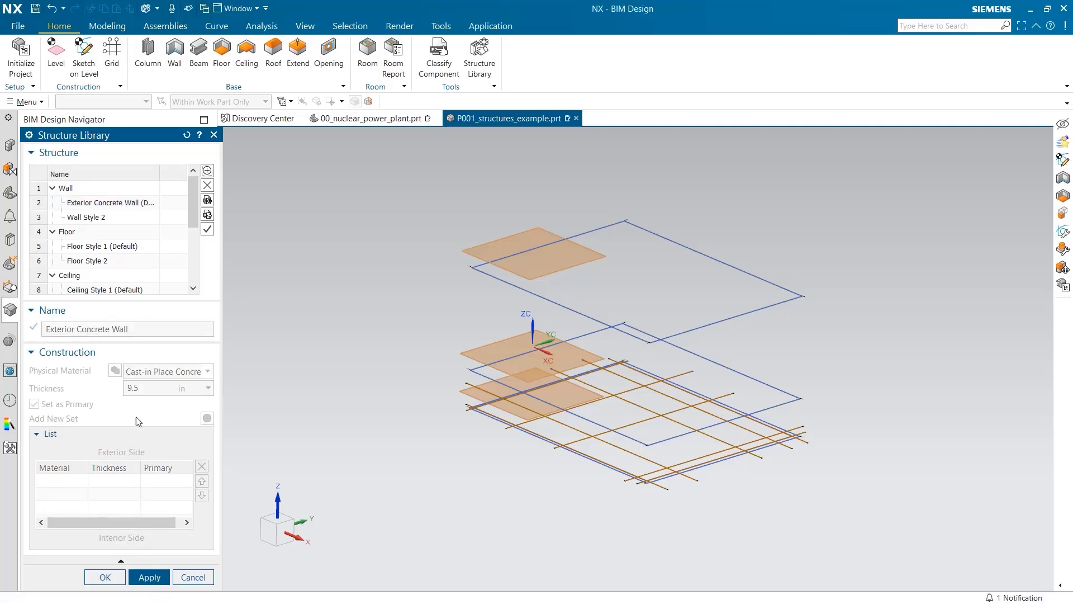
Make Wall Style 2 an Interior Concrete Wall of 4.75in cast-in-place concrete
left_click(94, 217)
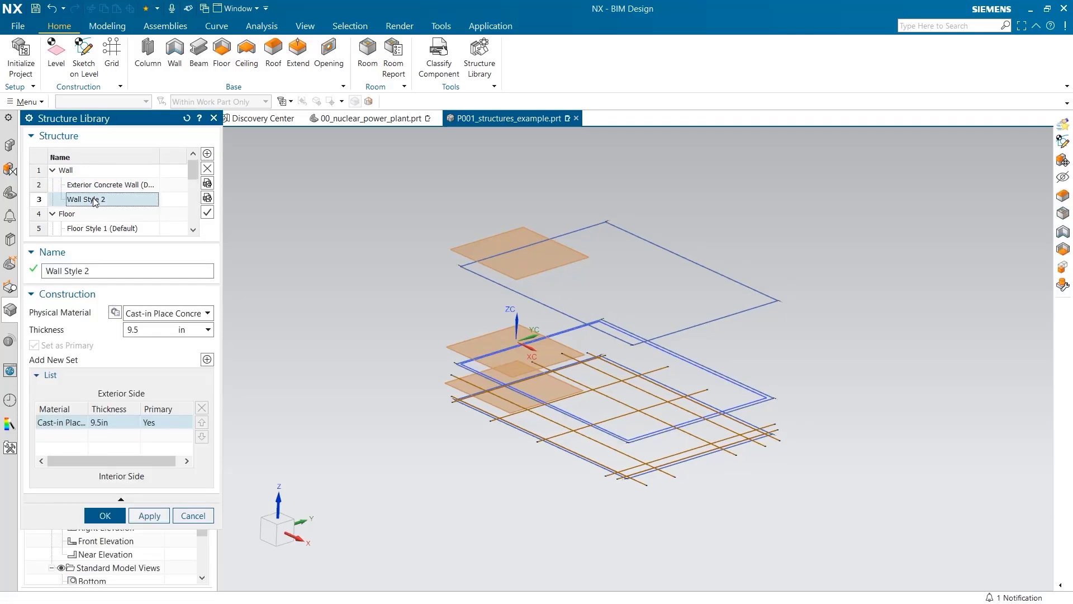
left_click(171, 316)
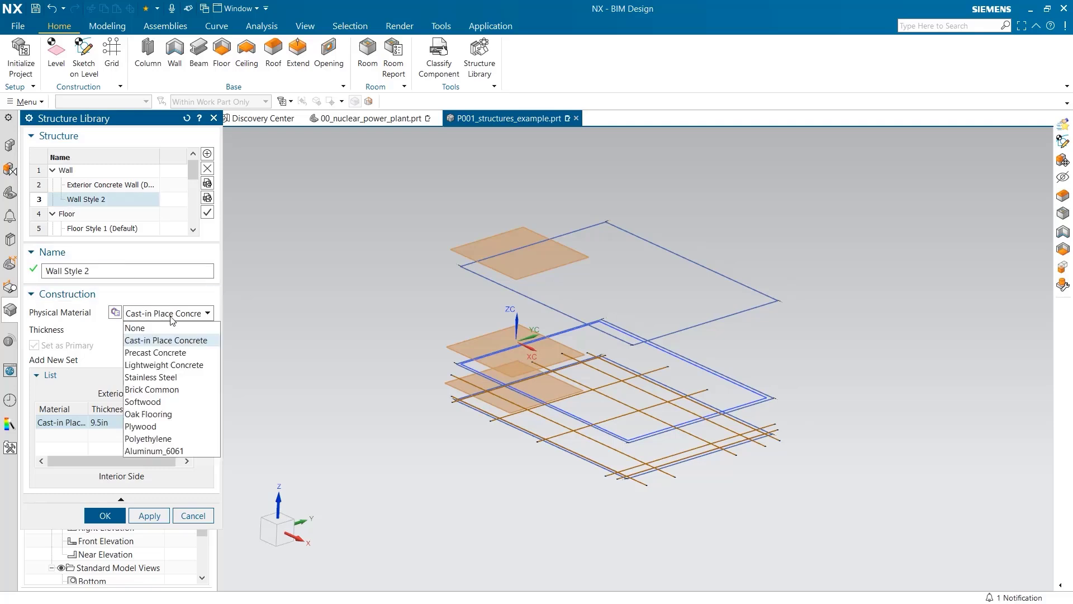
left_click(167, 340)
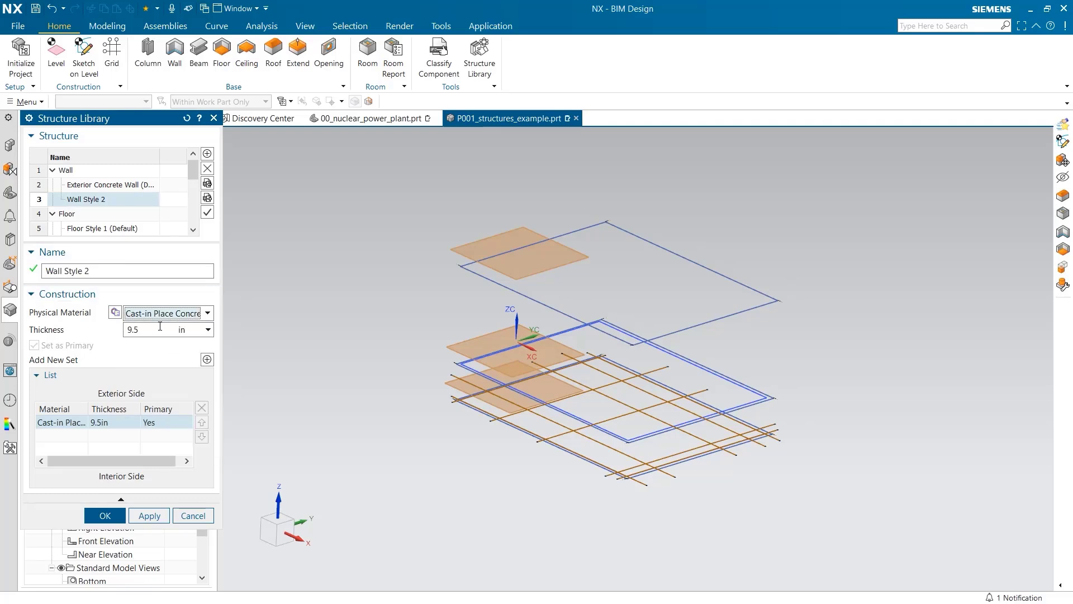
left_click(156, 331)
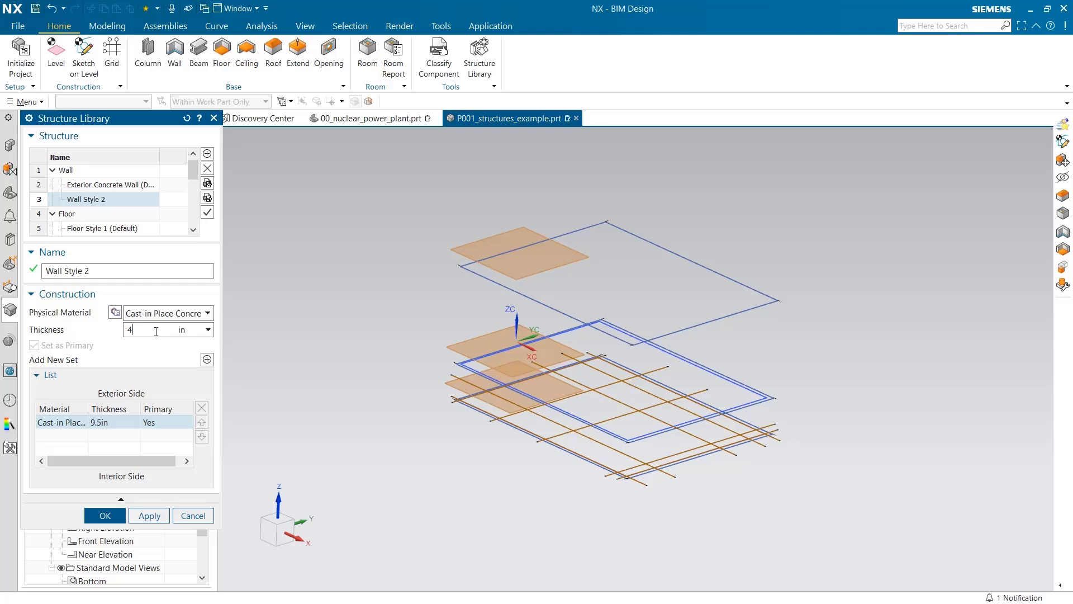
left_click(150, 515)
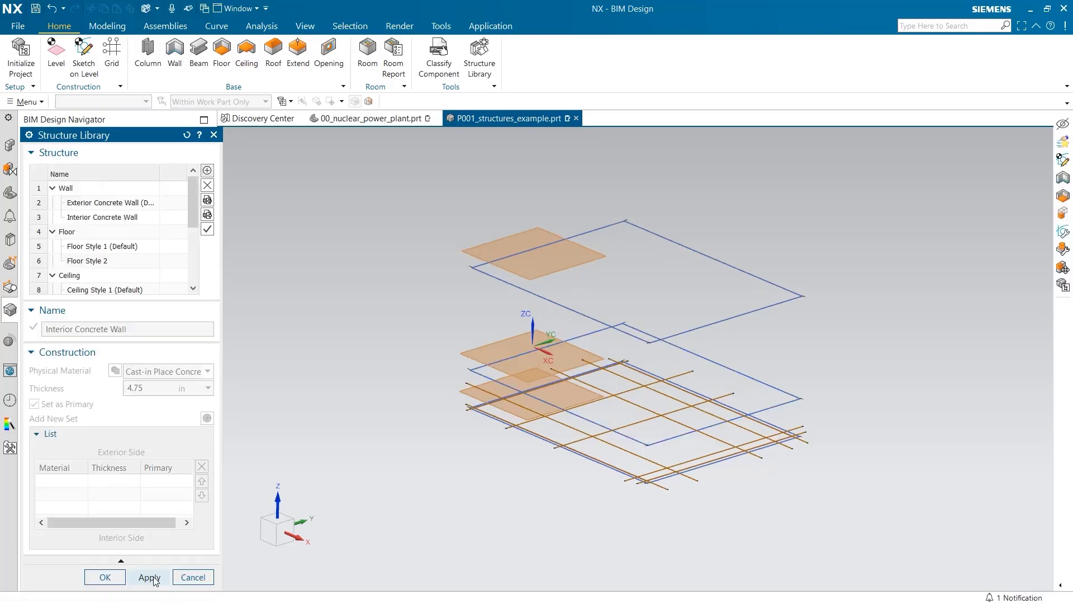
Rename Floor Style 1 to Concrete Floor
left_click(114, 247)
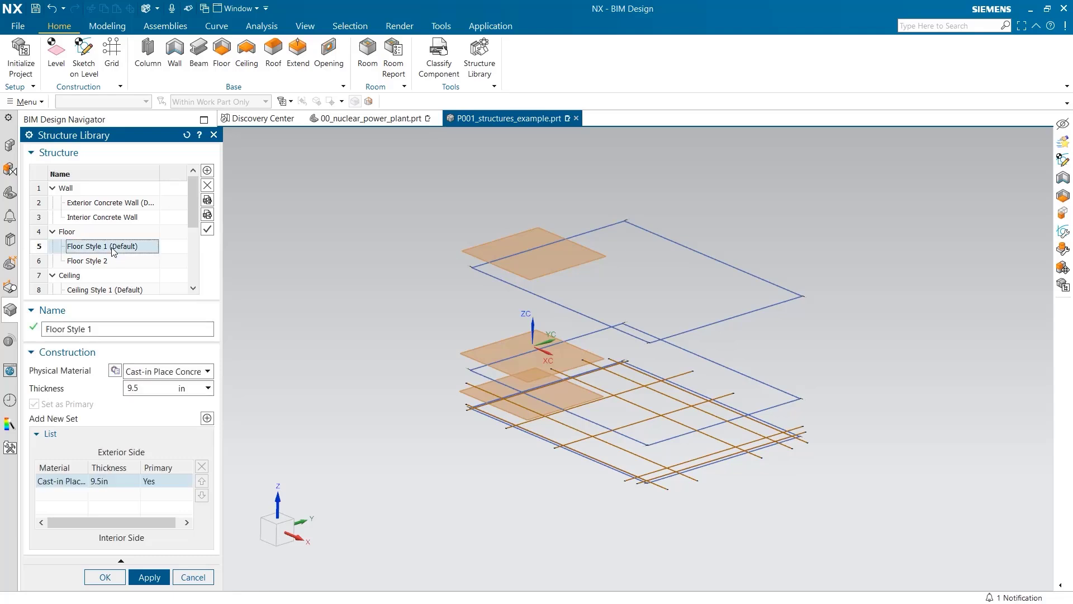
triple_click(102, 328)
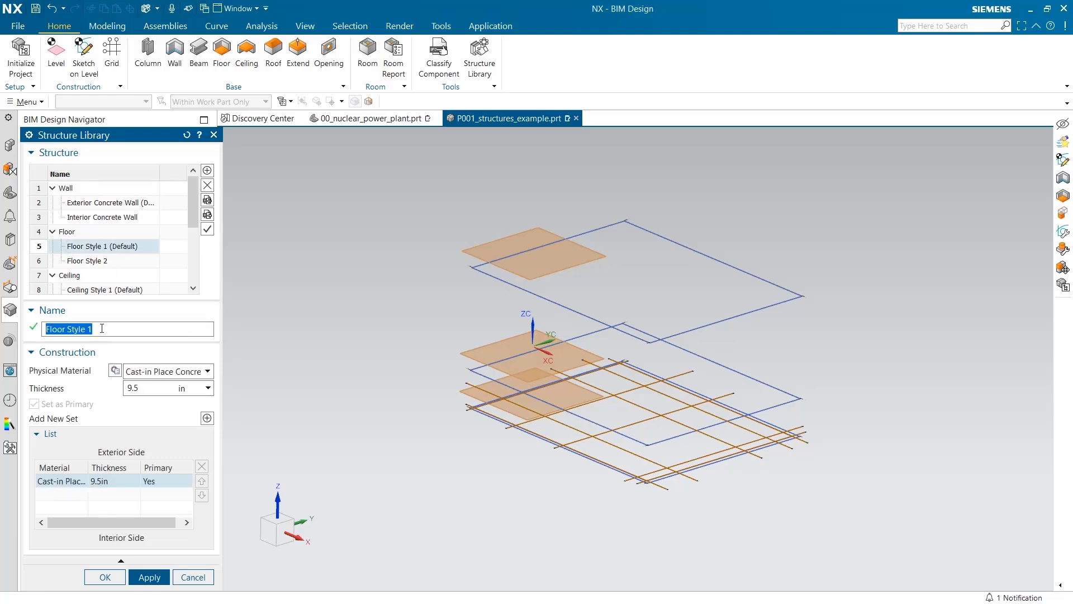
type("Concrete Floor")
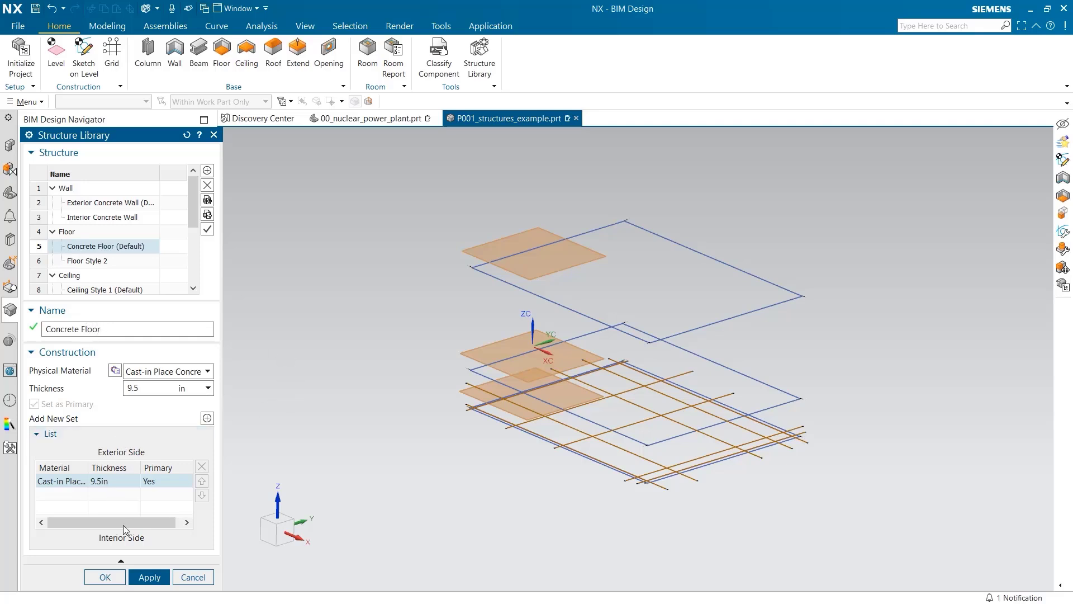
Close the Structure Library and make Level1 the work part
left_click(118, 576)
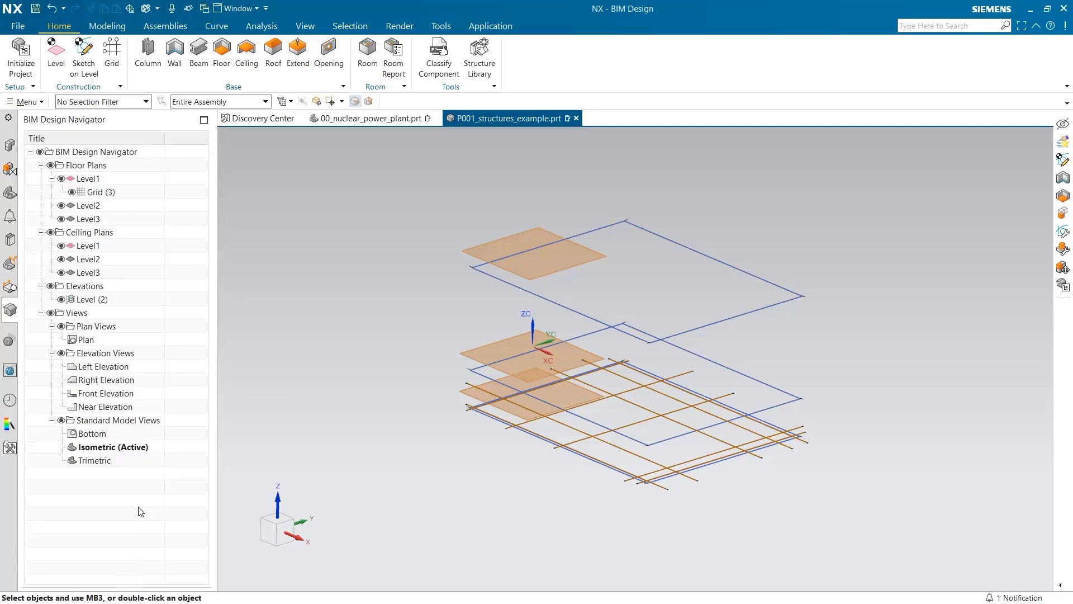
left_click(117, 180)
right_click(118, 180)
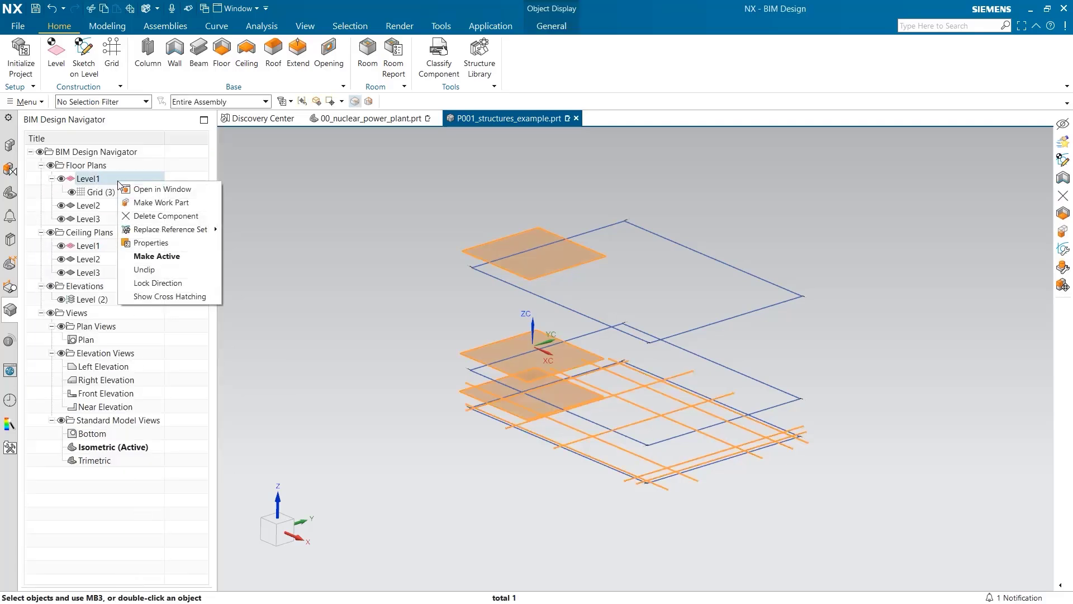
left_click(187, 206)
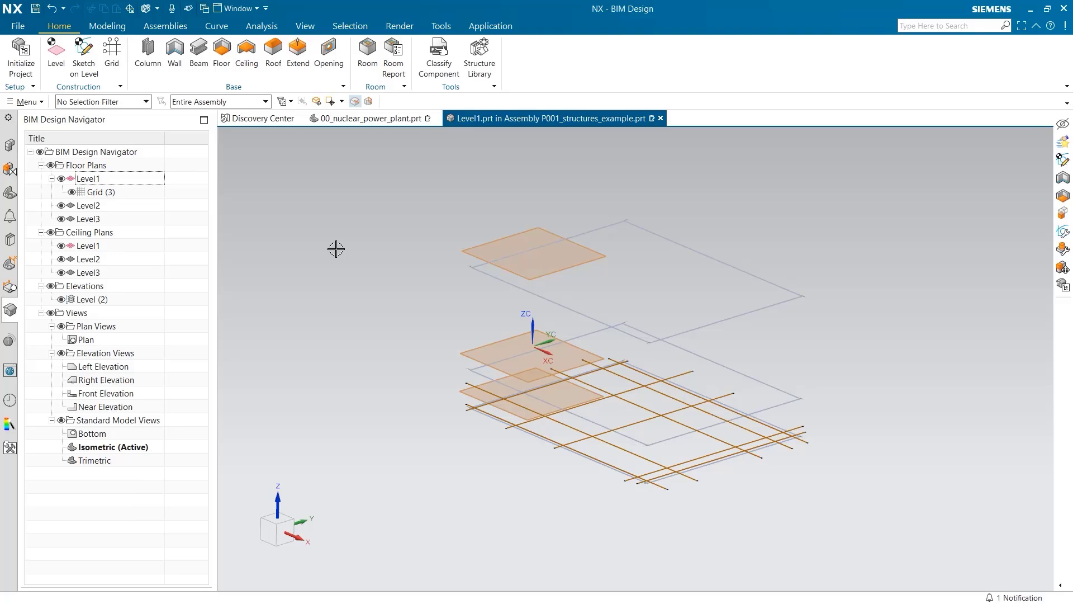
Create Exterior Concrete Wall walls along the grid outline from Level1 up to Level3
left_click(181, 46)
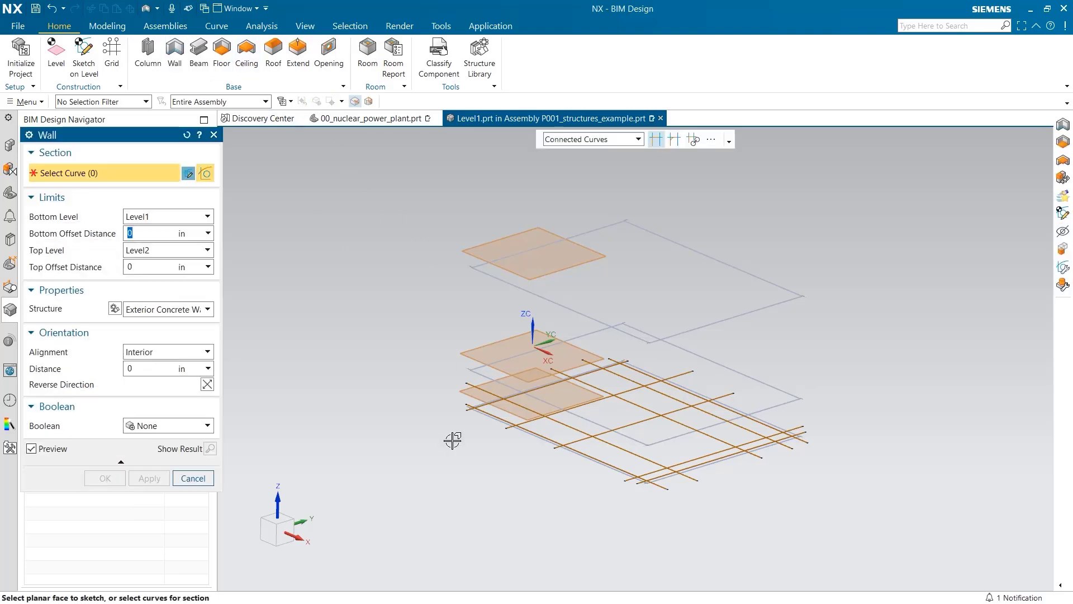
middle_click_drag(453, 439, 512, 441)
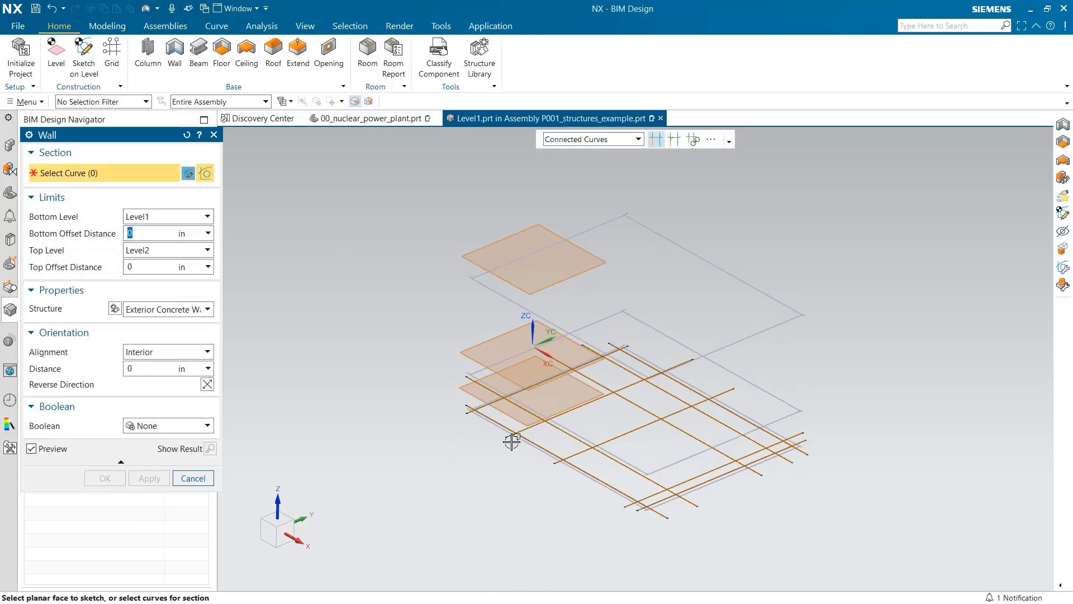
left_click(548, 441)
scroll(575, 501, "up", 1)
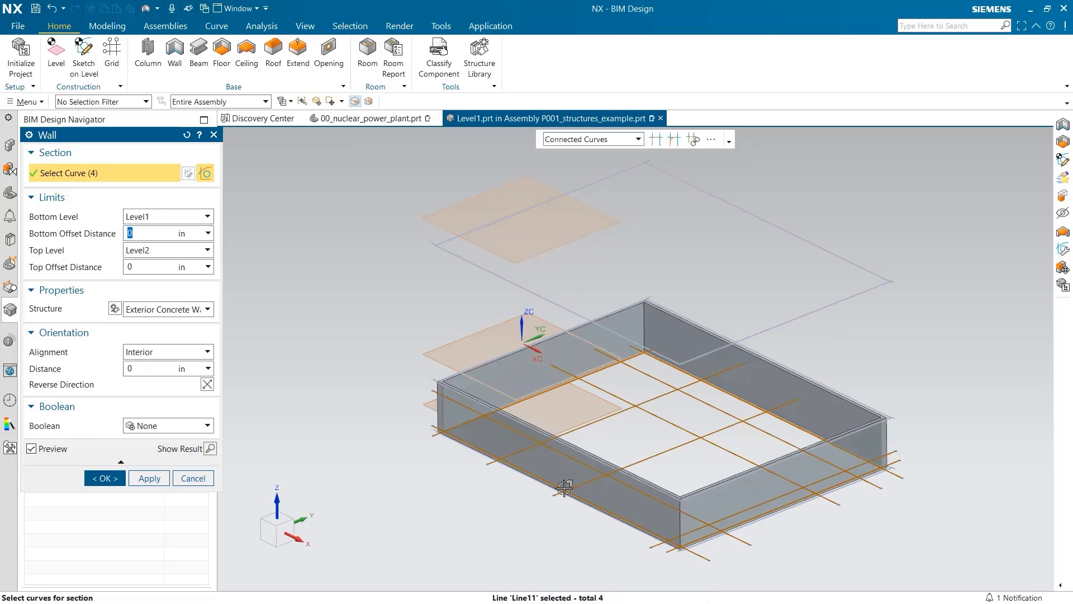
left_click(207, 251)
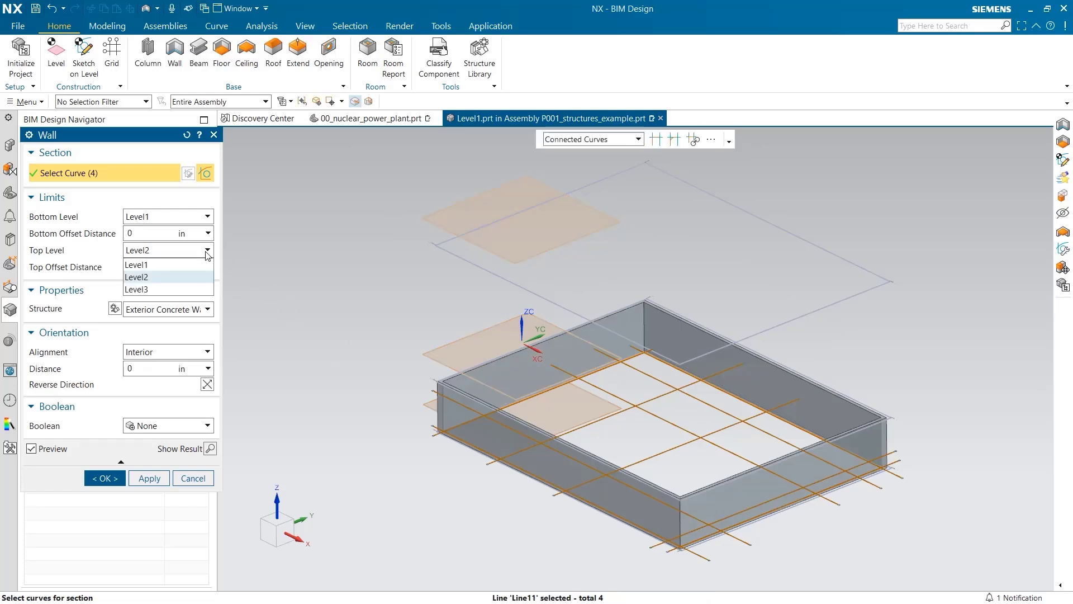
left_click(188, 287)
left_click(206, 309)
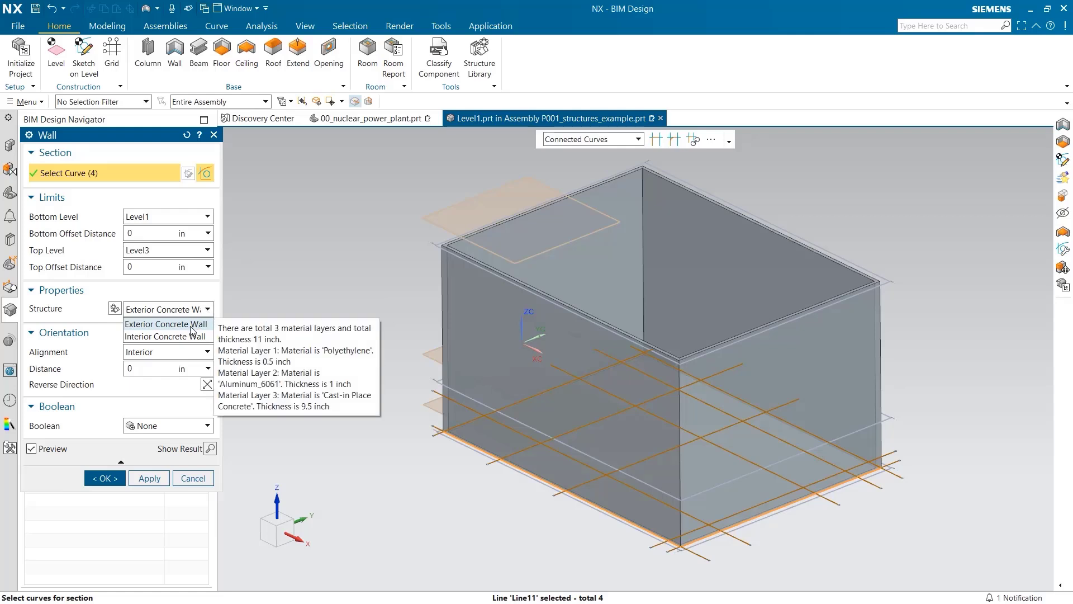
left_click(190, 325)
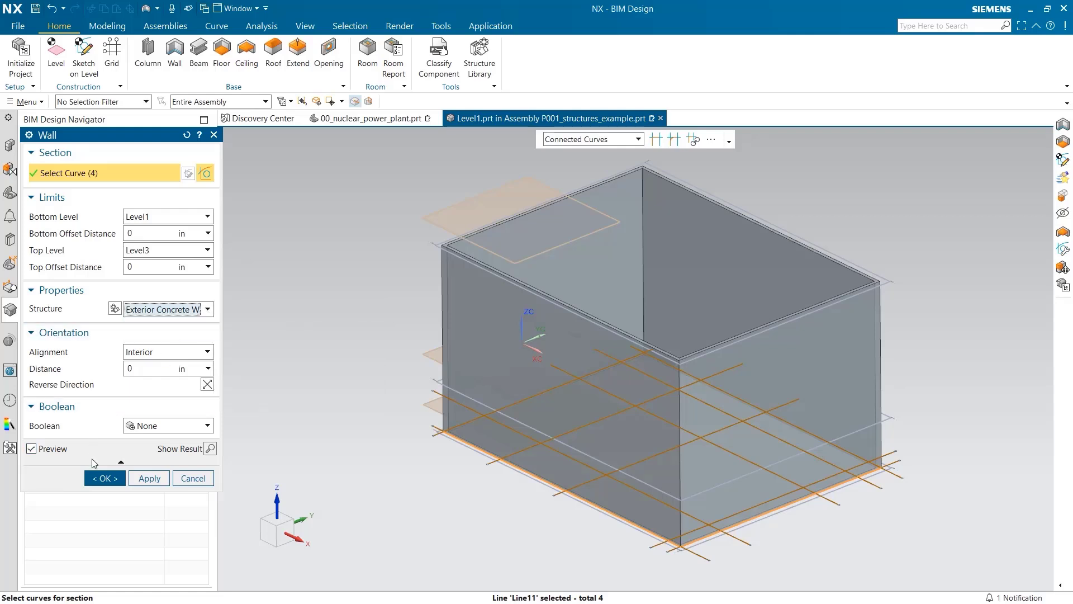
left_click(102, 476)
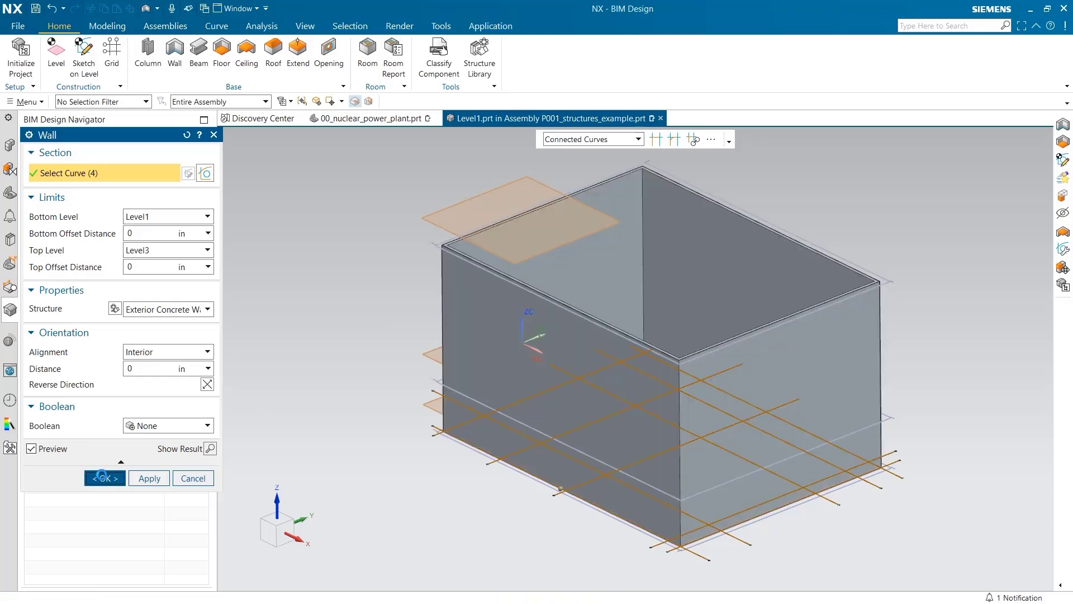
middle_click_drag(367, 367, 376, 380)
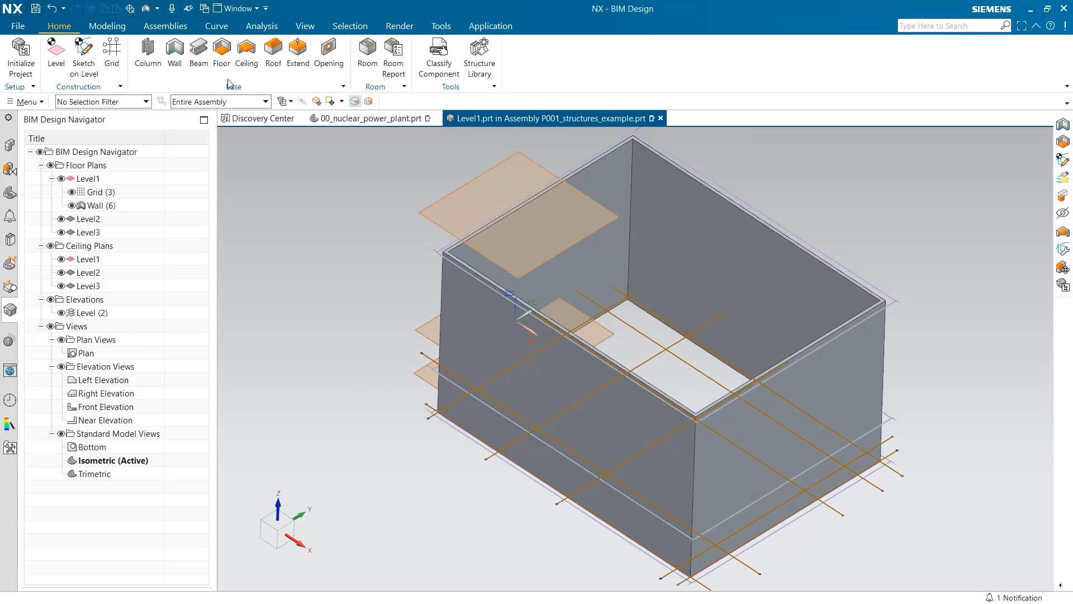
Add a Concrete Floor slab on Level1 bounded by the four grid outline curves
left_click(222, 51)
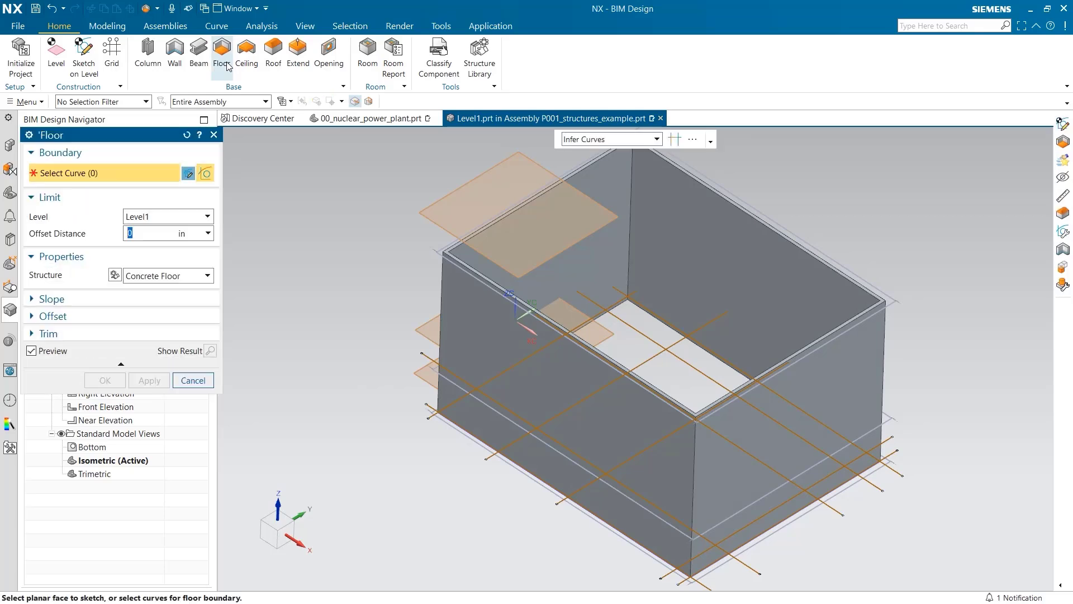
left_click(534, 471)
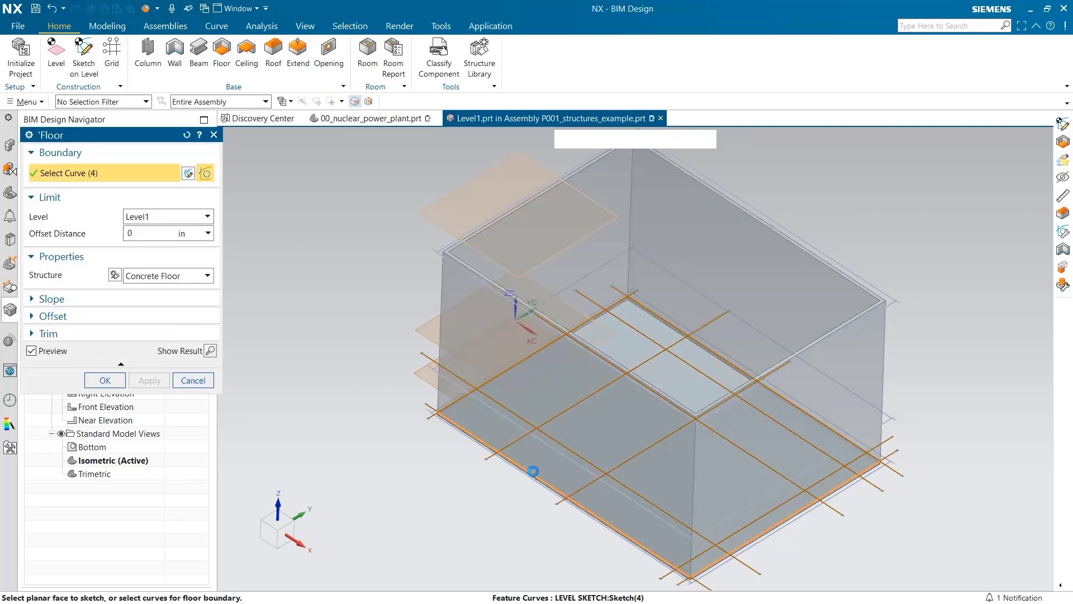
left_click(196, 277)
left_click(182, 291)
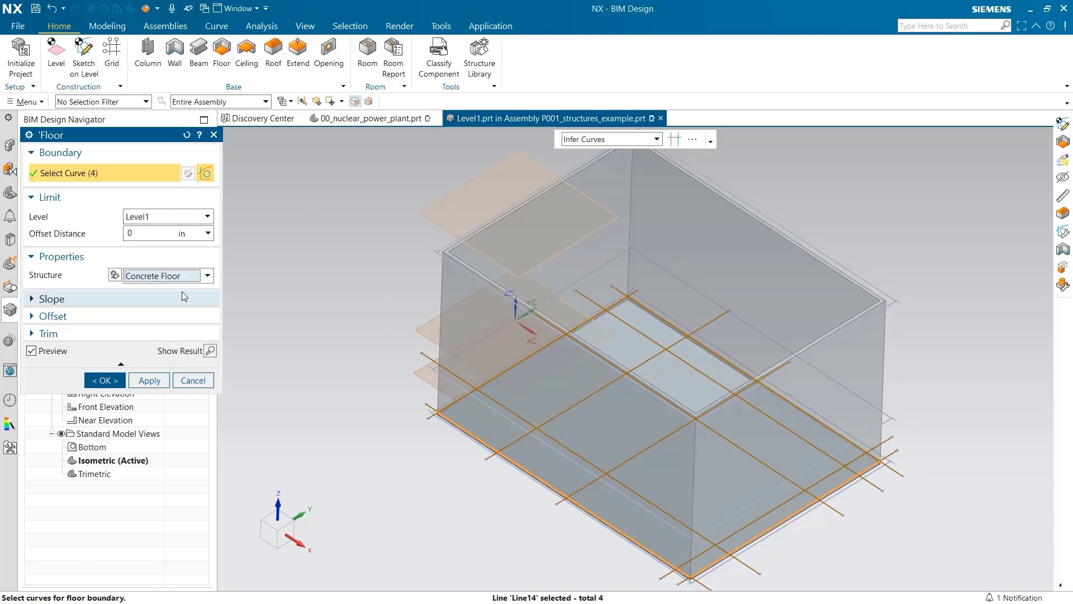
left_click(160, 380)
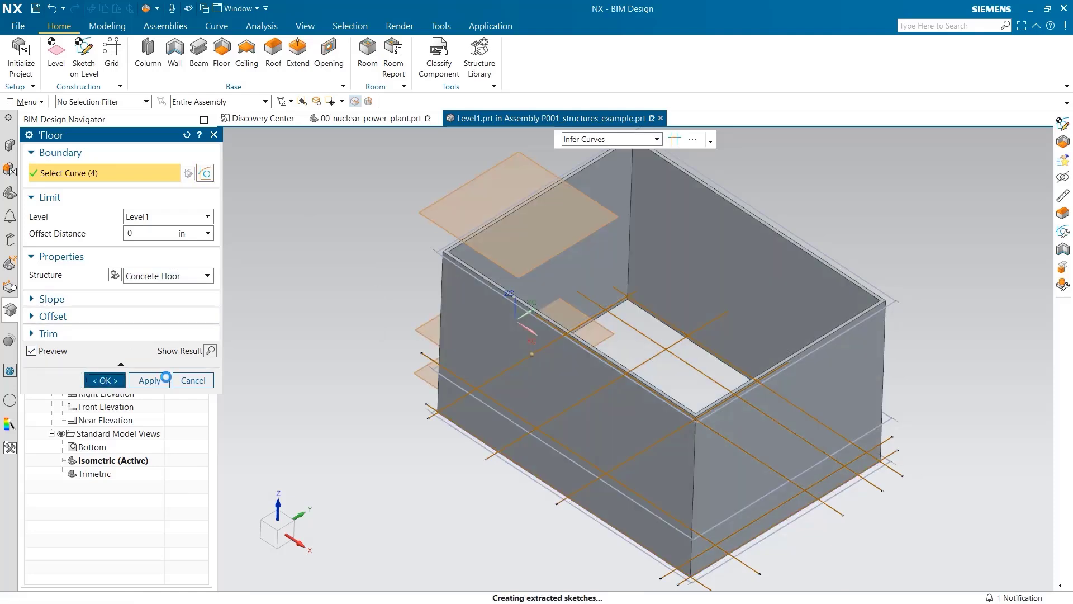
key("Escape")
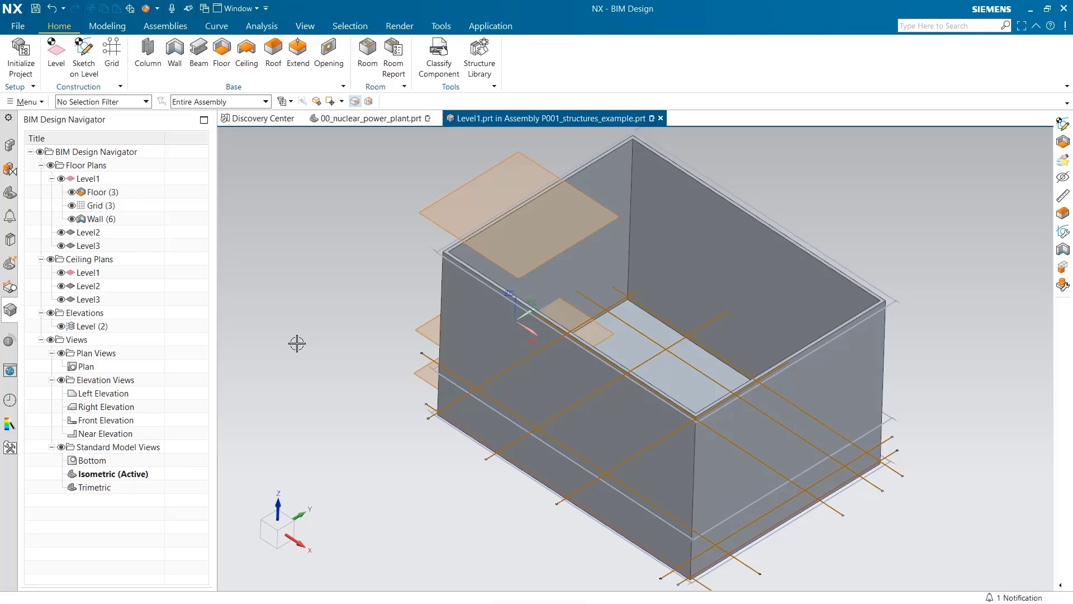
Make Level2 the work part and select the four outline curves as a floor boundary
right_click(90, 234)
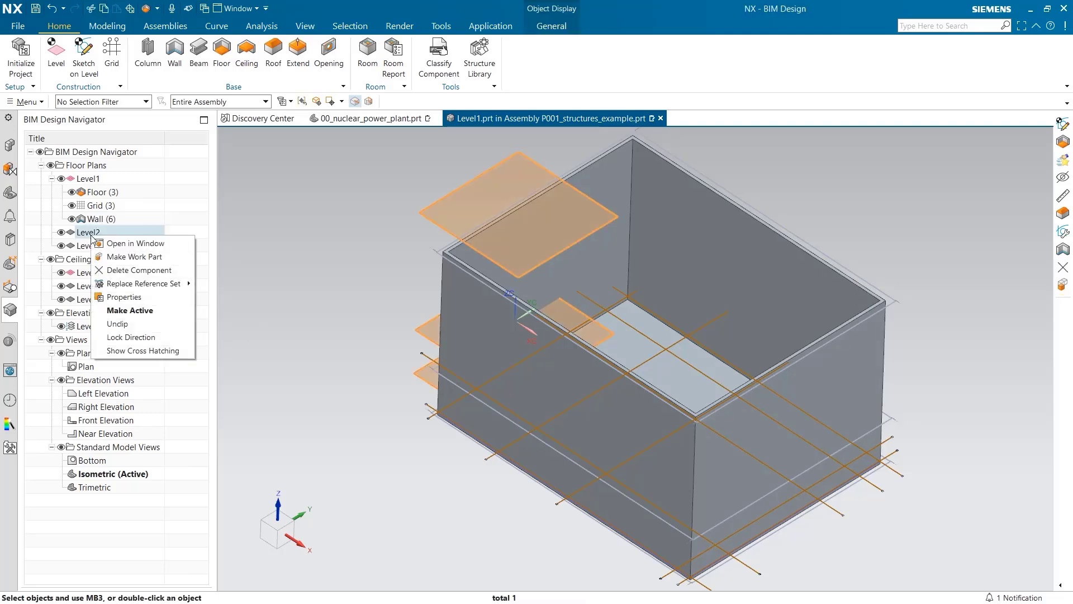
left_click(129, 257)
left_click(222, 51)
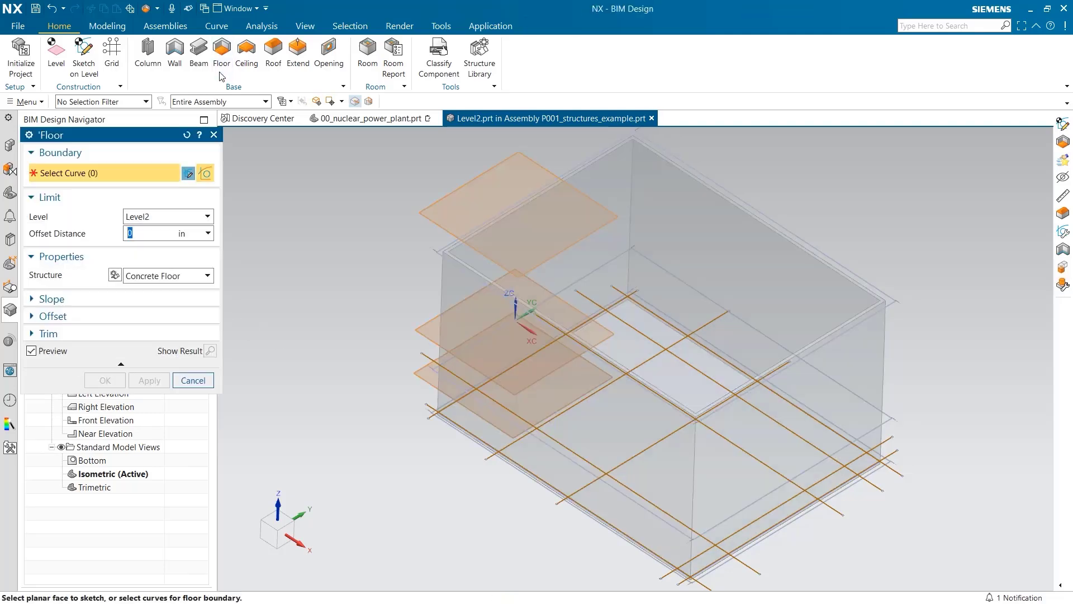
left_click(512, 468)
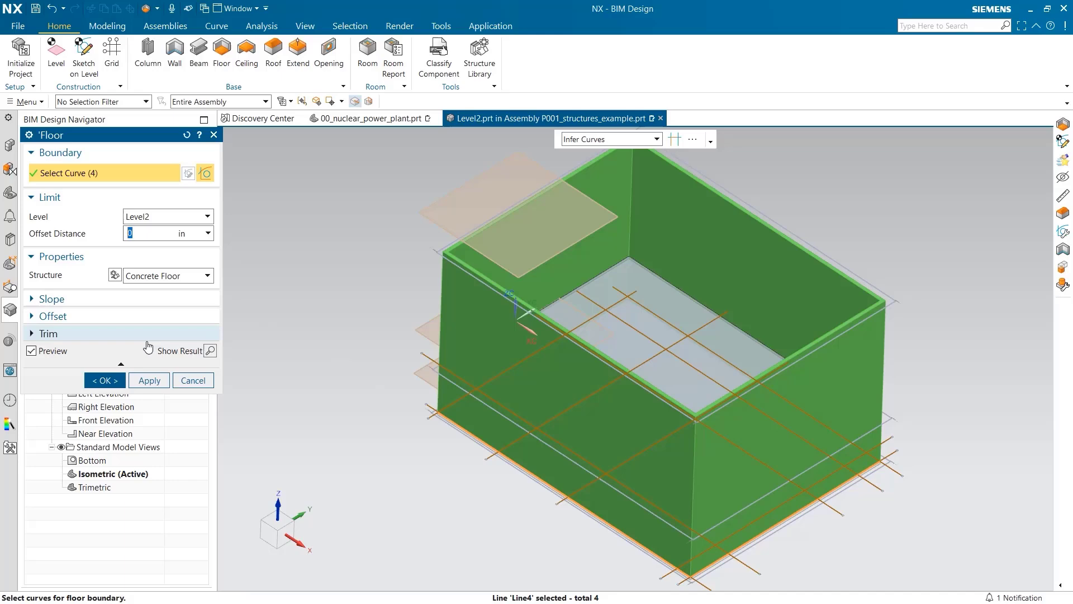
Create the Level2 floor slab and start the wall path with three grid lines, including Line7
left_click(105, 380)
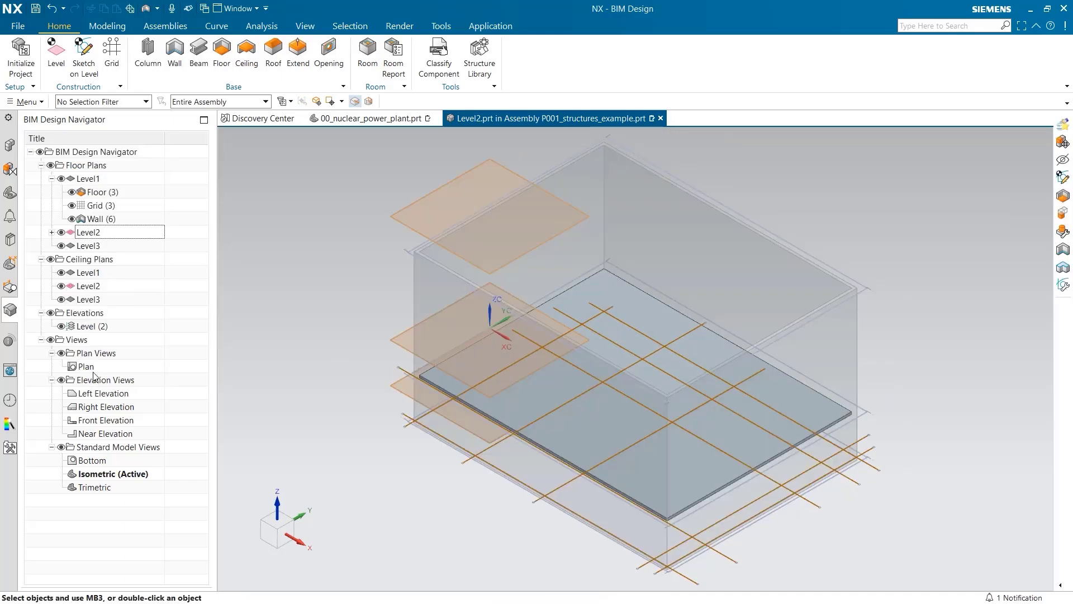
left_click(178, 59)
middle_click_drag(324, 280, 339, 351)
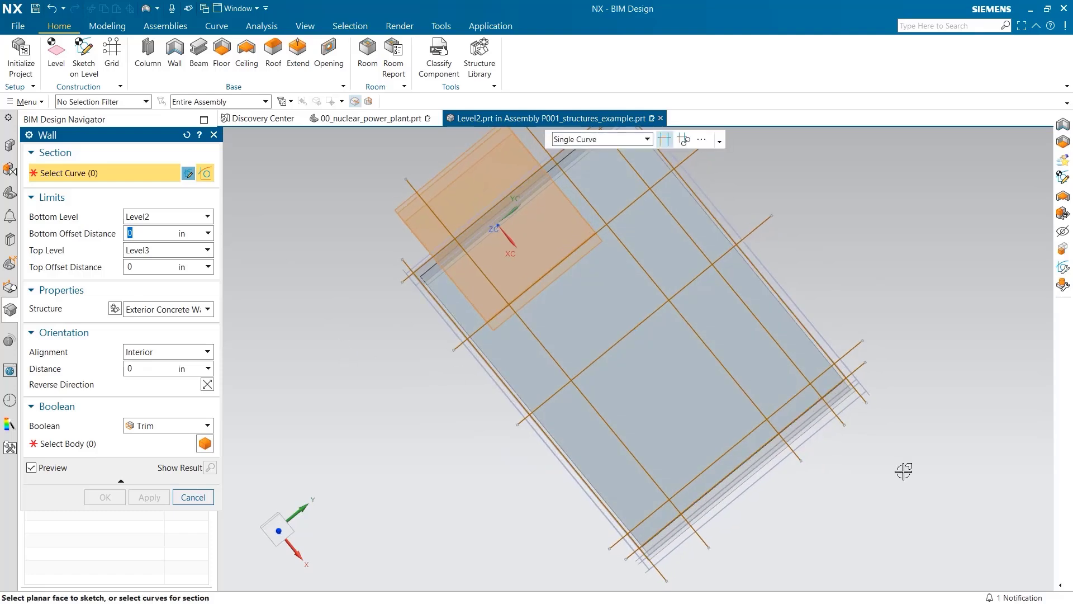
left_click(774, 427)
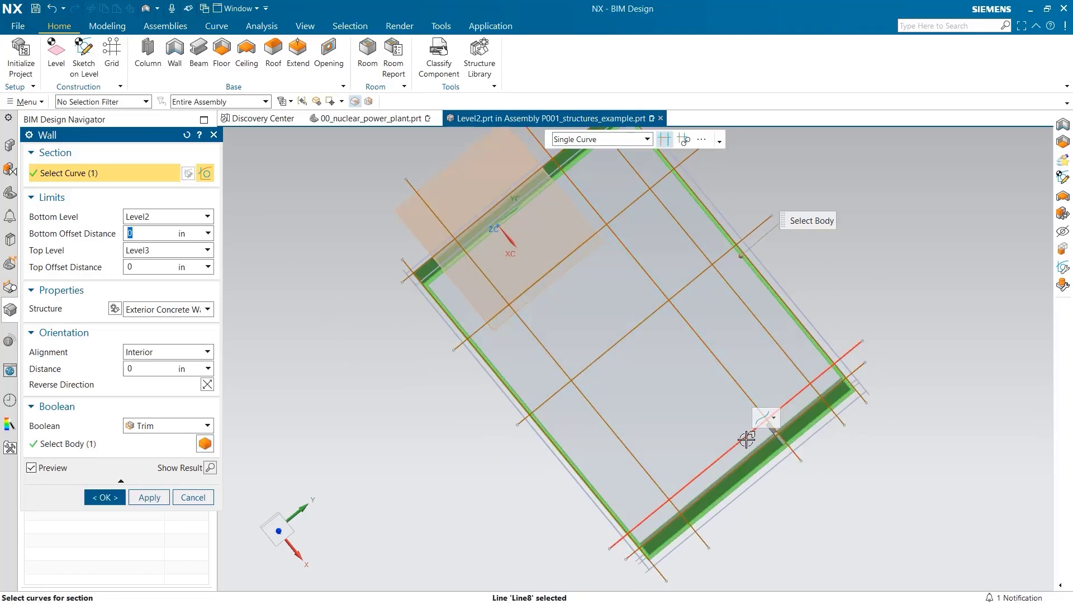
left_click(698, 484)
left_click(675, 509)
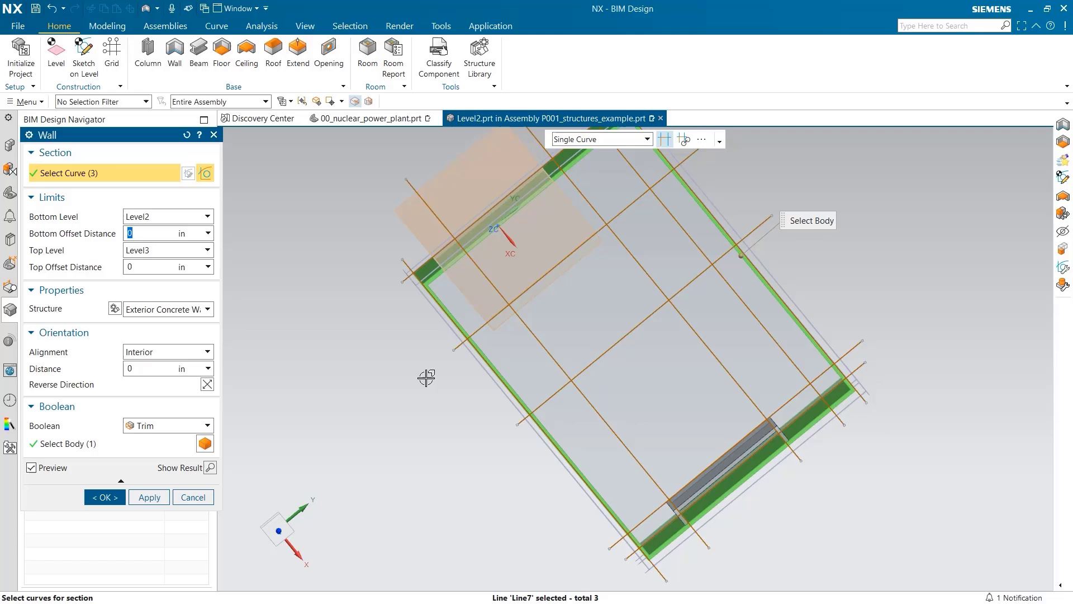
Add six more grid lines, including Line8 and Line2, to the Level2 wall path
middle_click_drag(427, 374, 635, 331)
left_click(517, 335)
left_click(537, 293)
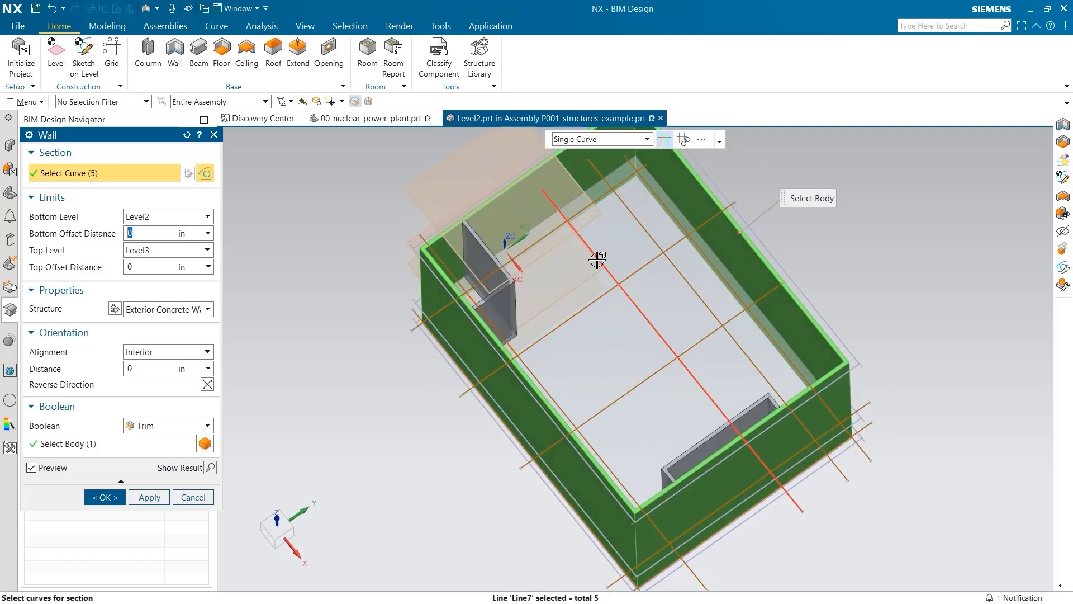
left_click(644, 264)
left_click(644, 265)
left_click(675, 246)
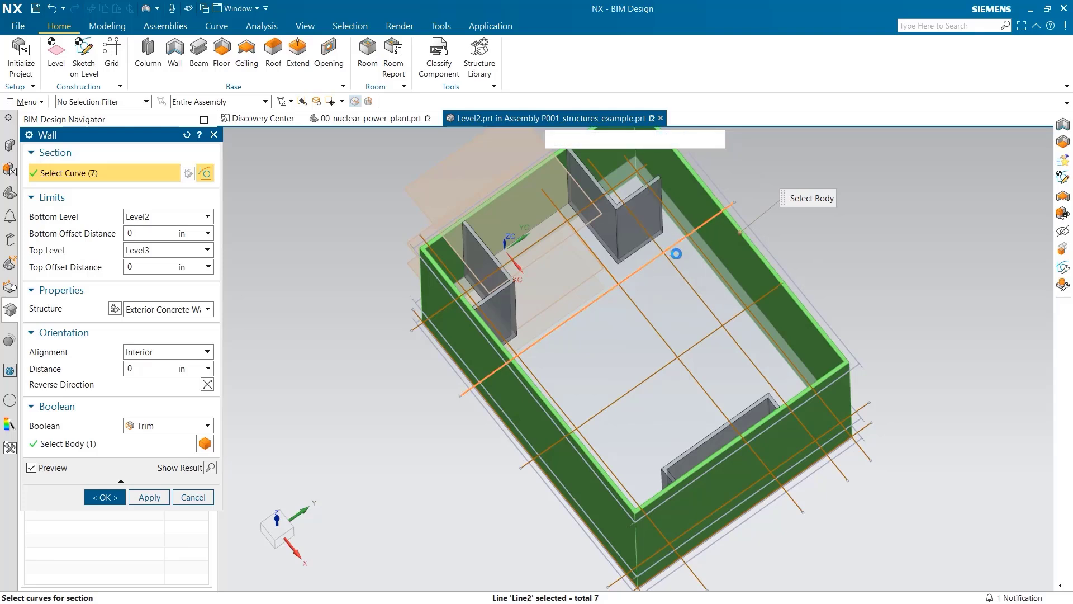
left_click(733, 325)
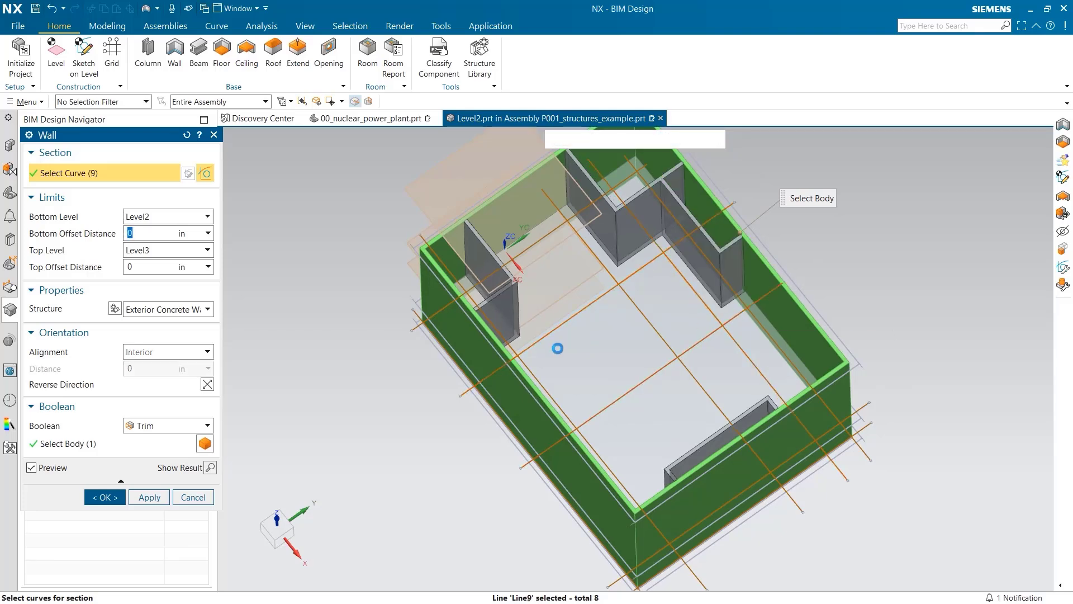
Set the walls to Interior Concrete Wall and create them on Level2
left_click(205, 310)
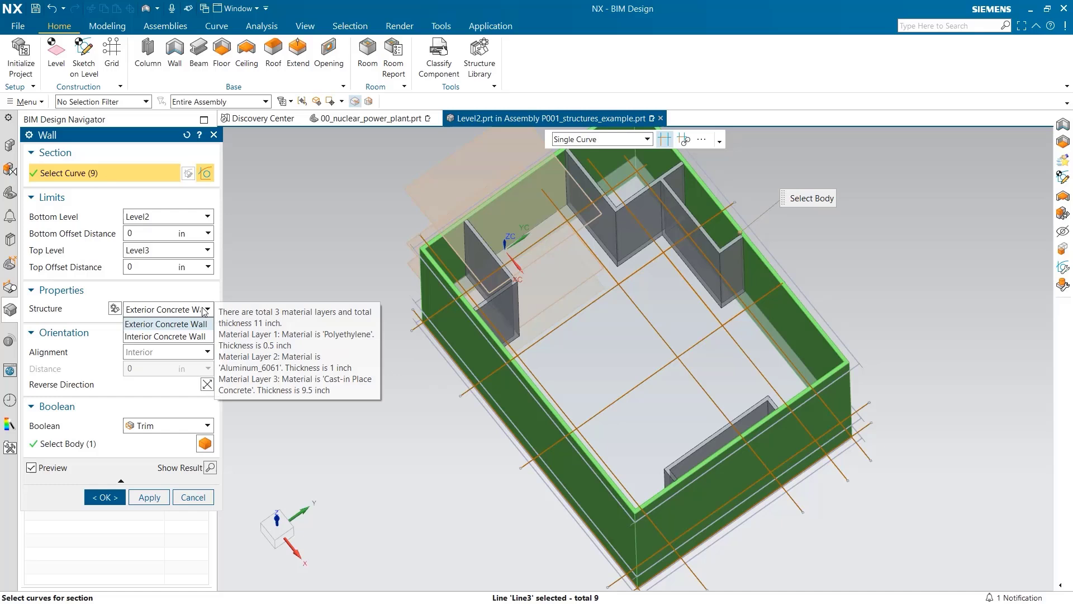
left_click(188, 337)
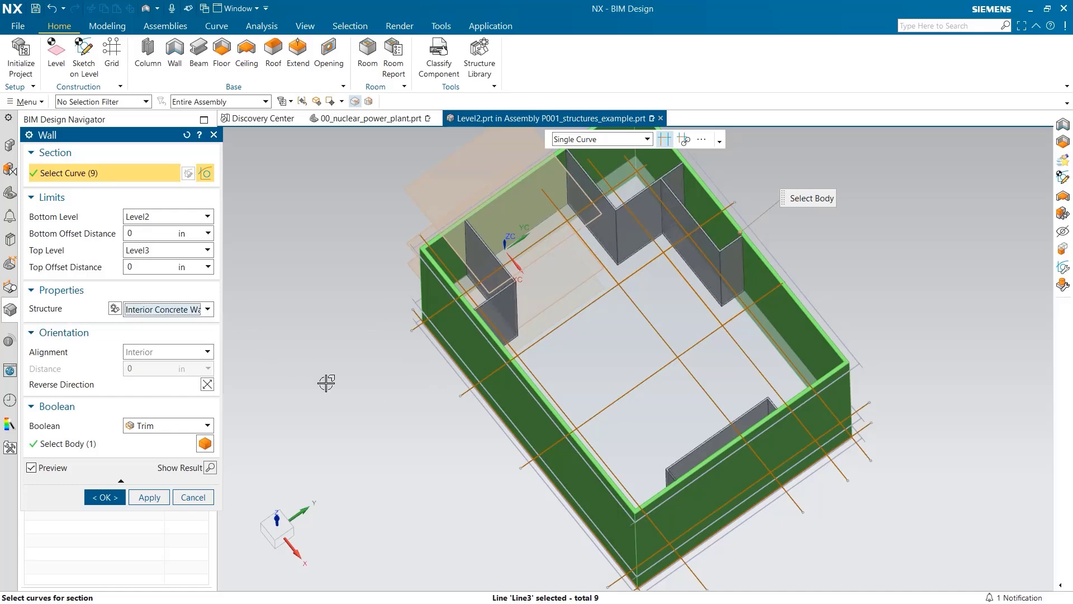
middle_click_drag(378, 396, 377, 391)
left_click(112, 497)
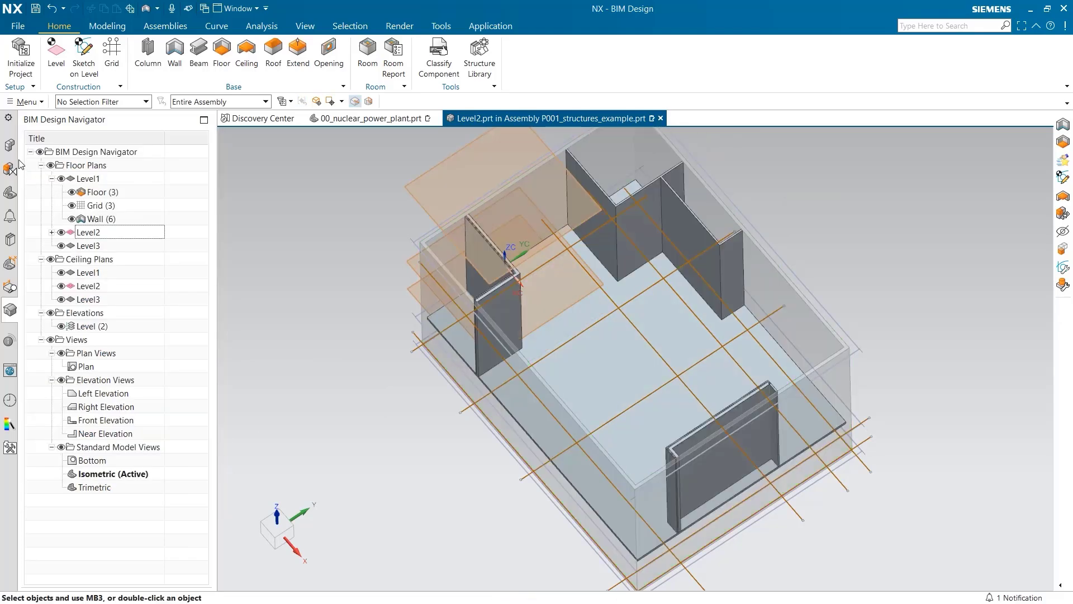
Make the whole structures assembly the work part and return to the BIM Design Navigator
left_click(9, 145)
double_click(74, 162)
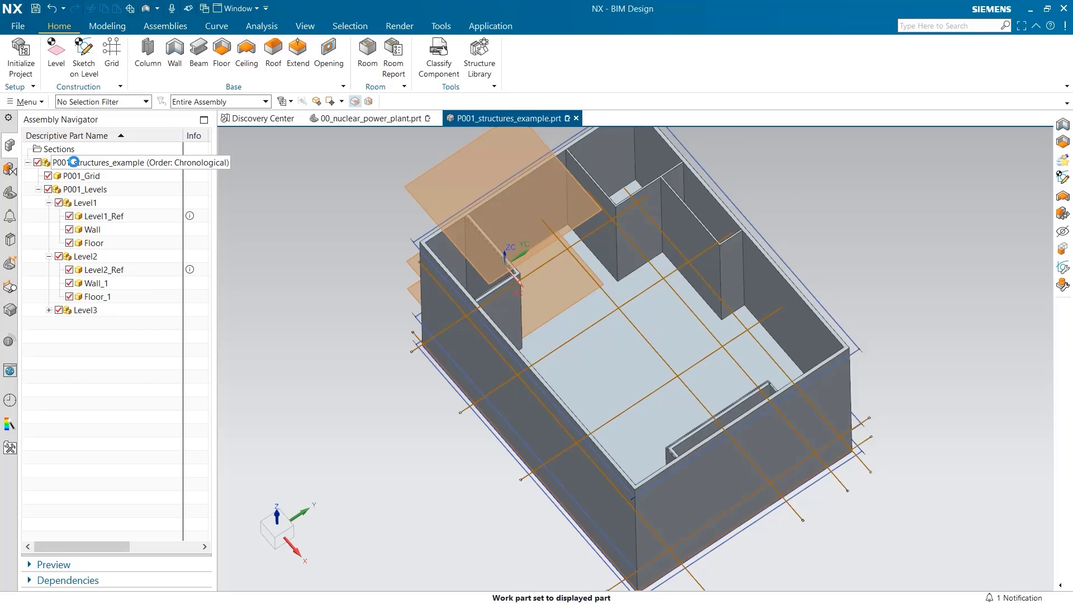
left_click(9, 309)
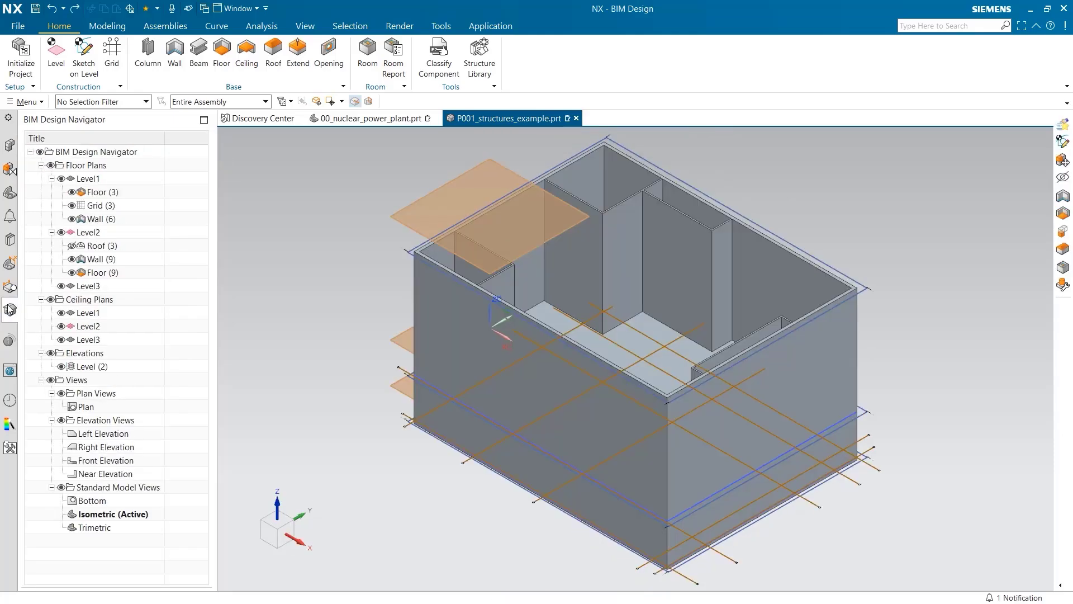
left_click(368, 49)
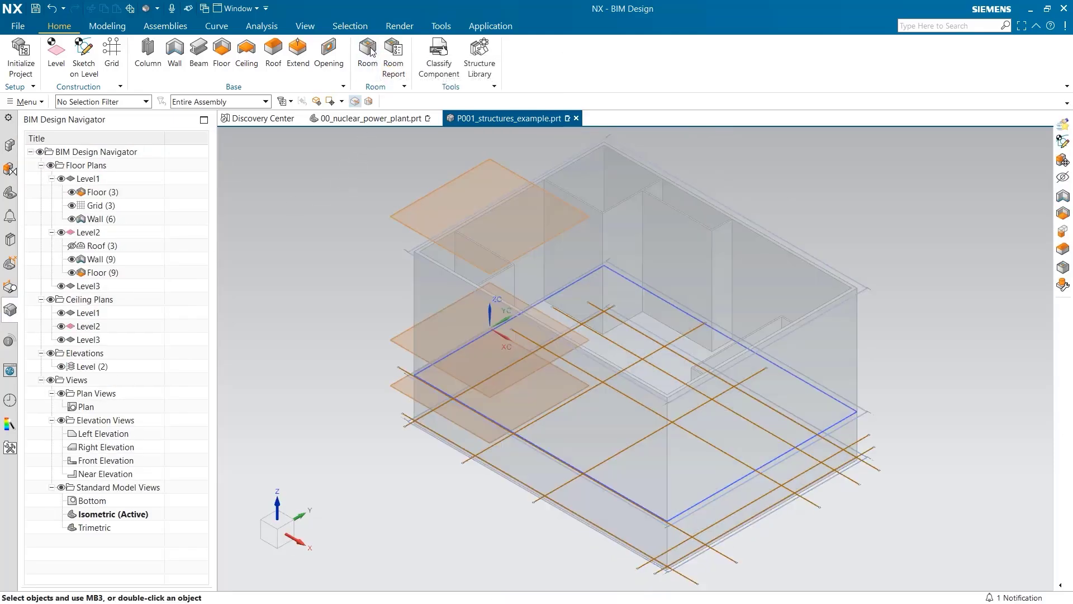
Define the corner Level2 floor face as a room with ID Control Room, coloured red
middle_click_drag(313, 228, 414, 257)
left_click(601, 256)
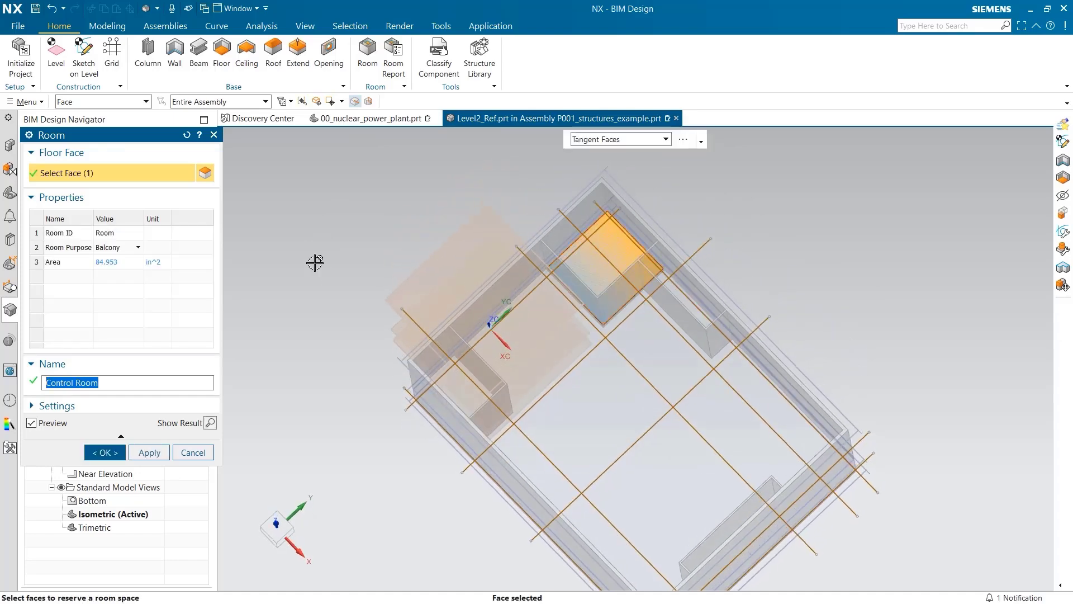
left_click(105, 232)
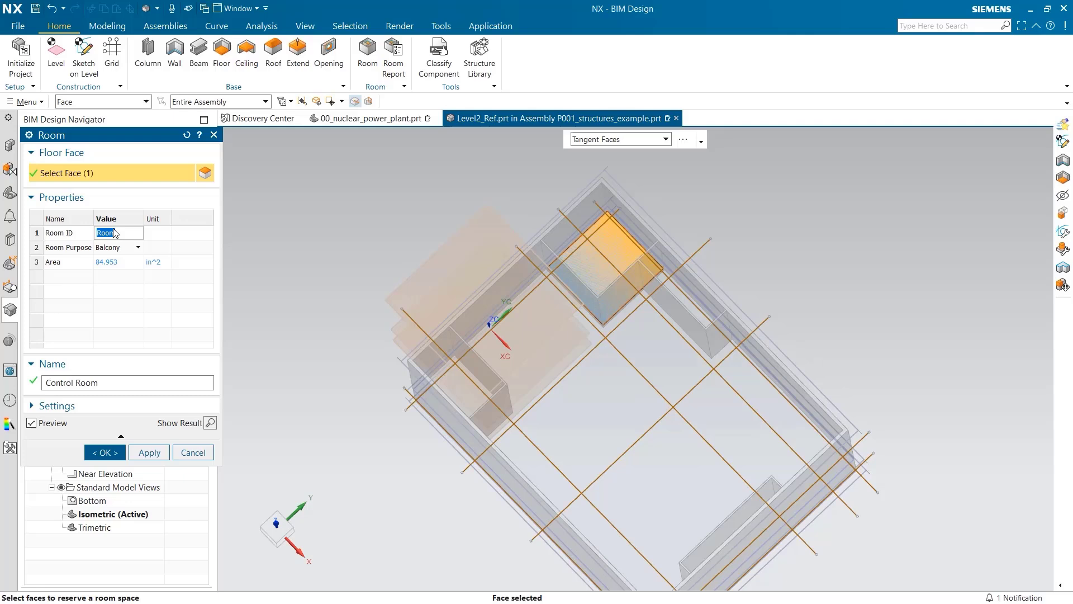
type("Control")
left_click(41, 408)
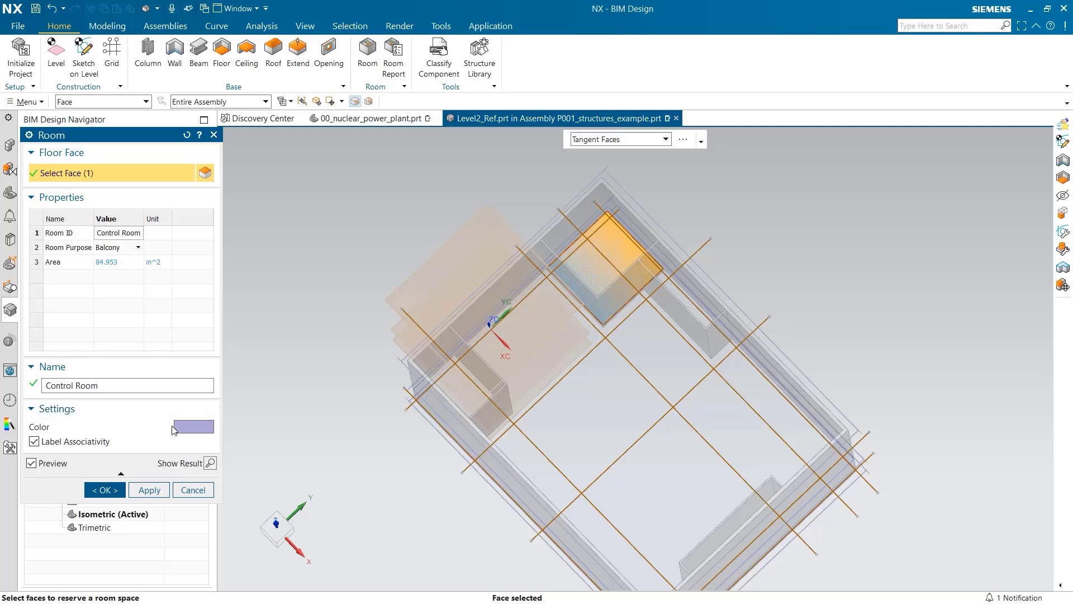
left_click(174, 428)
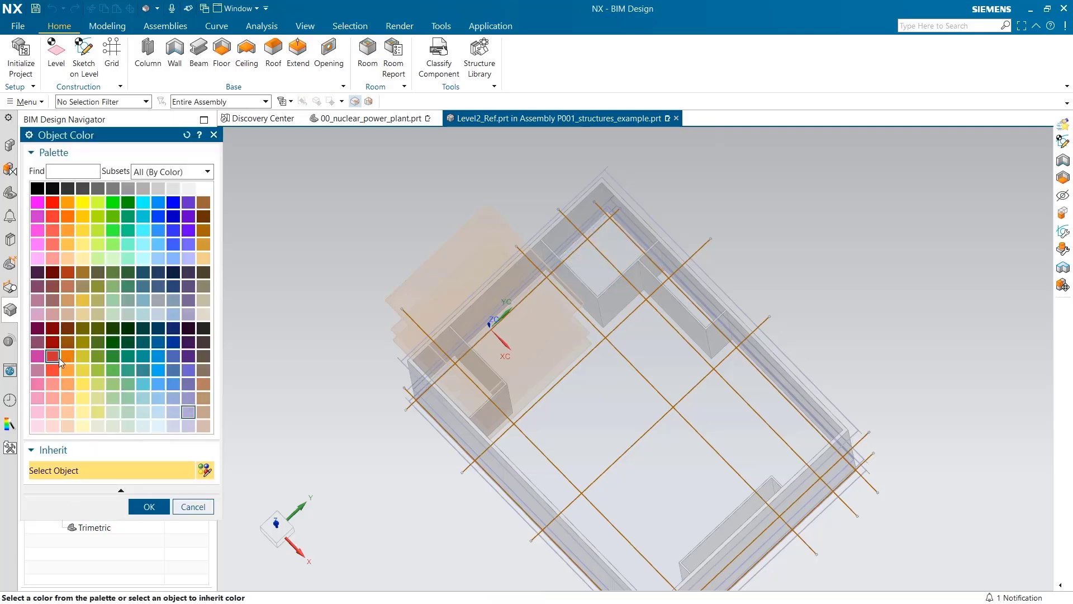
left_click(56, 358)
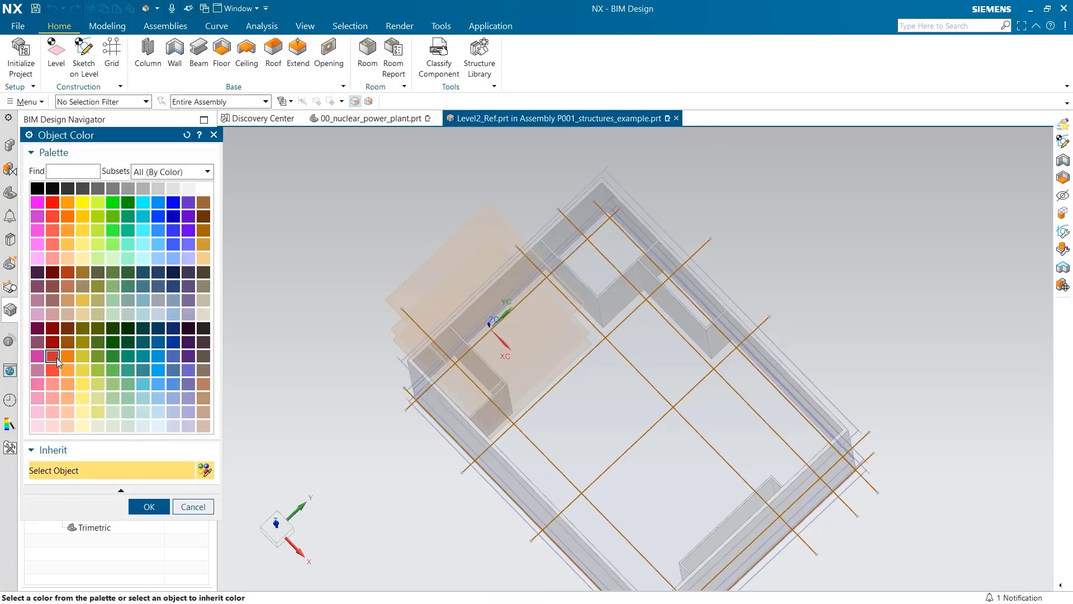
left_click(149, 507)
Apply the Control Room, then add a blue Storage room on the narrow floor strip beside the wall
left_click(150, 489)
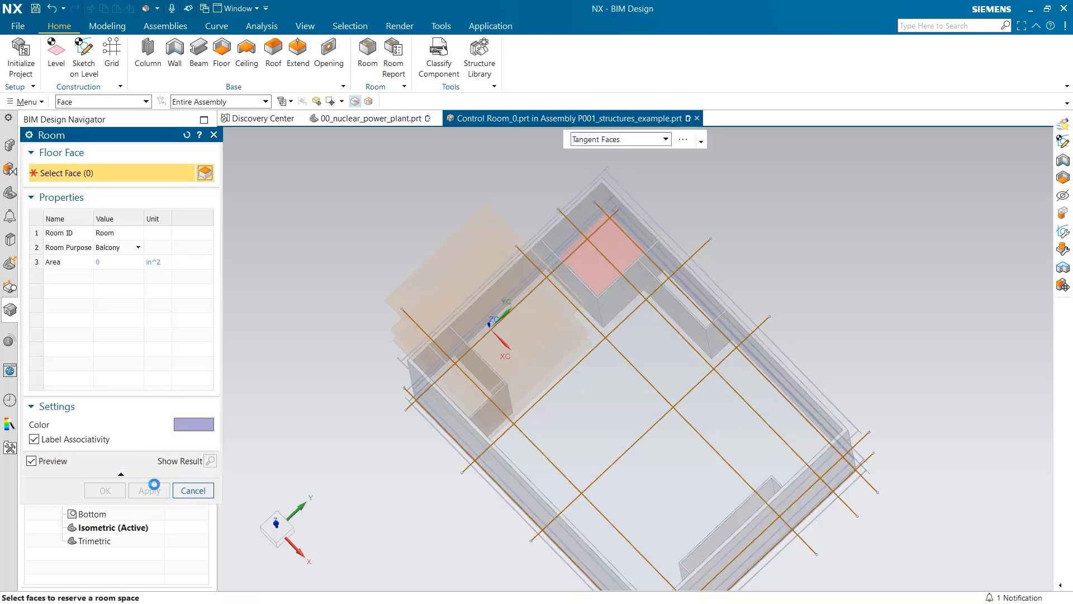
left_click(701, 309)
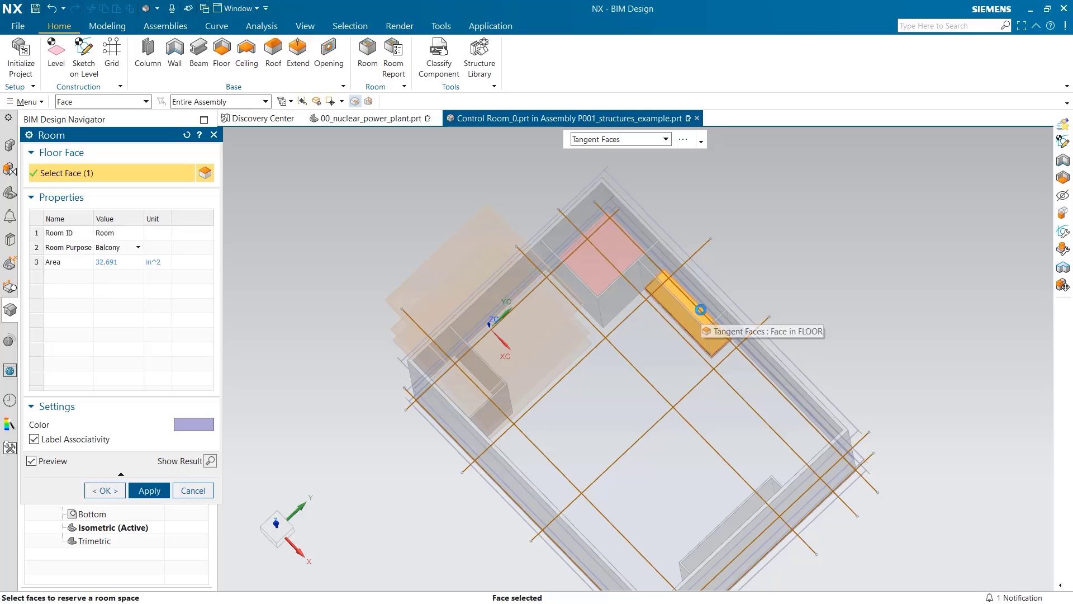
left_click(116, 233)
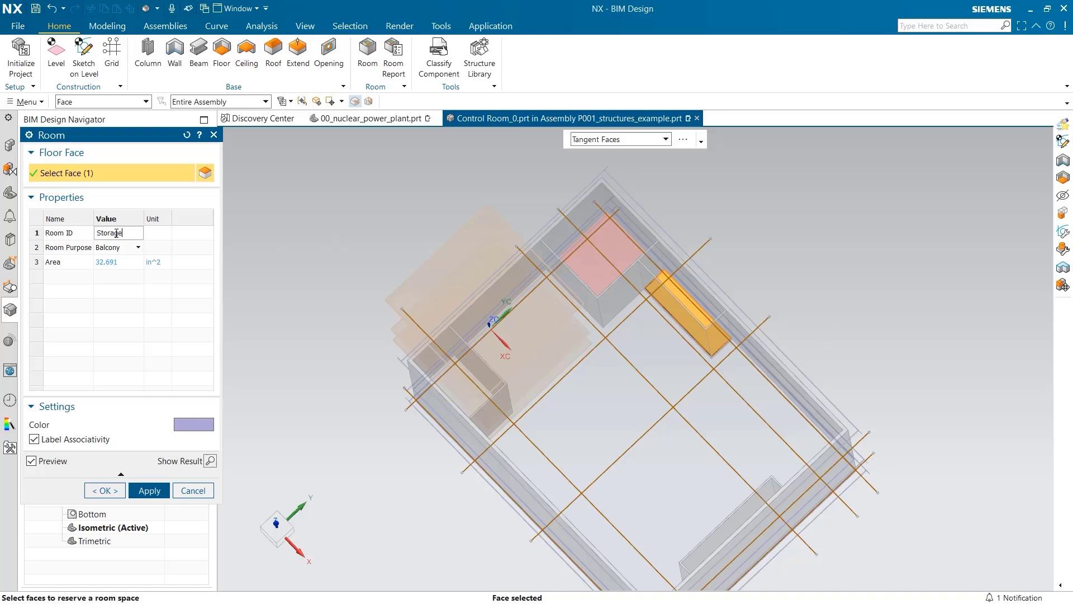
left_click(180, 424)
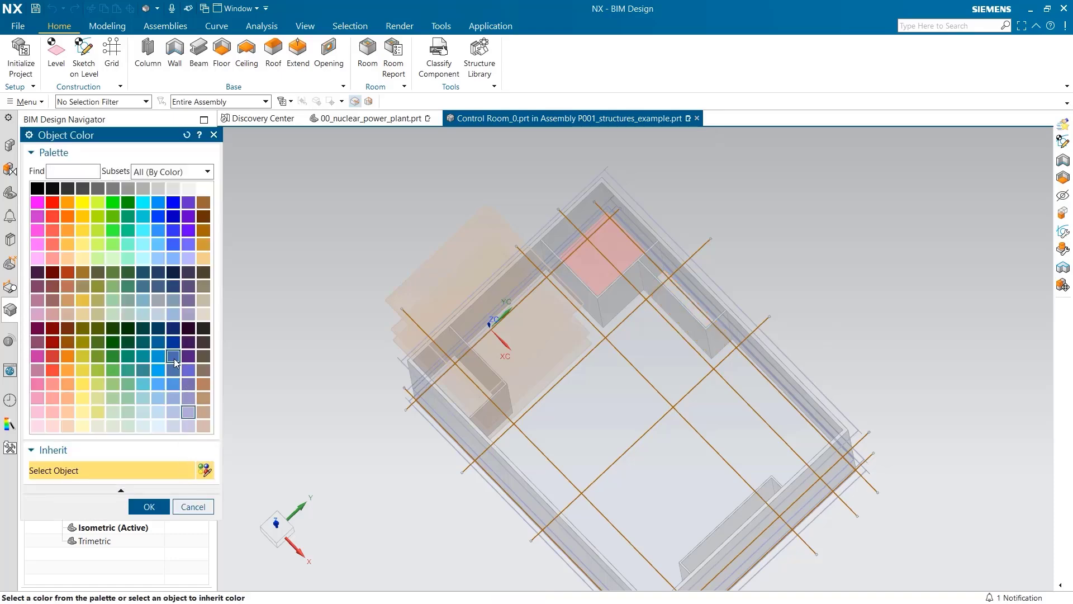
left_click(159, 356)
left_click(150, 506)
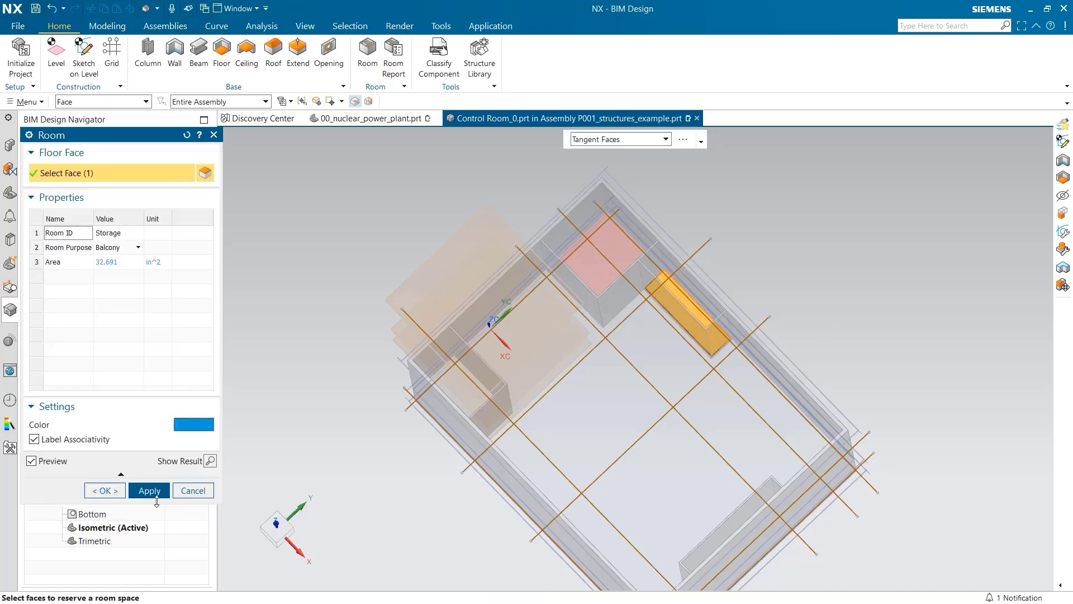
left_click(149, 490)
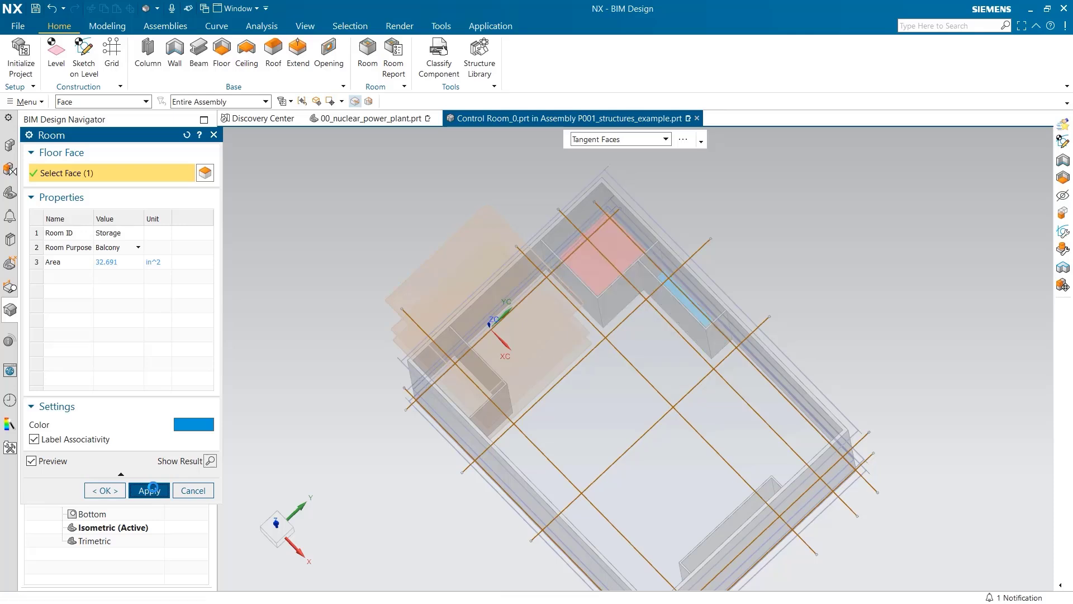
Create a room named Side Room on the corner floor face and give it a colour
left_click(456, 386)
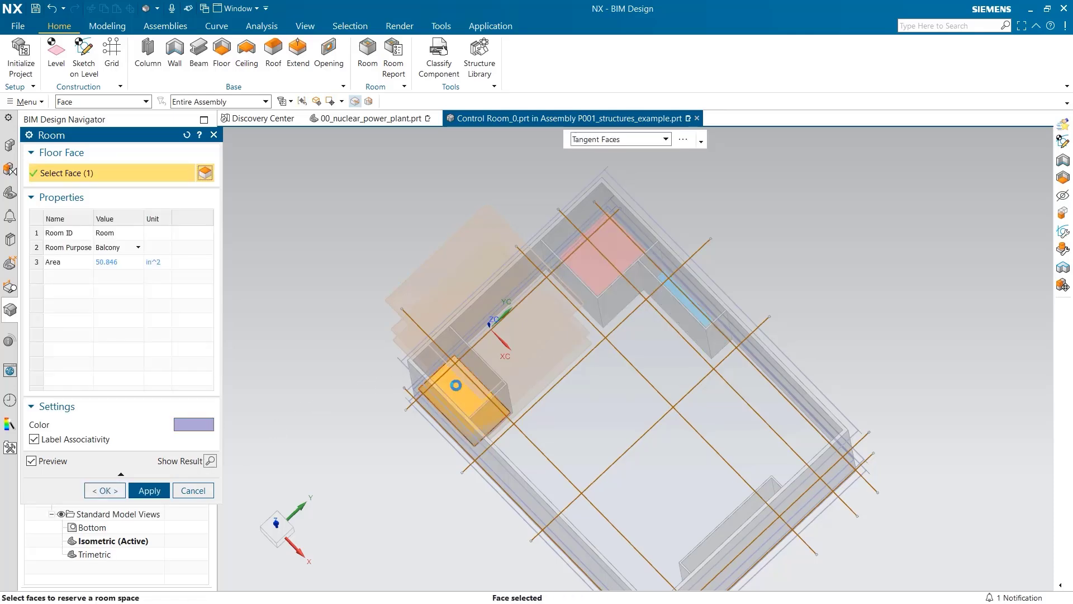
left_click(120, 232)
type("Side ")
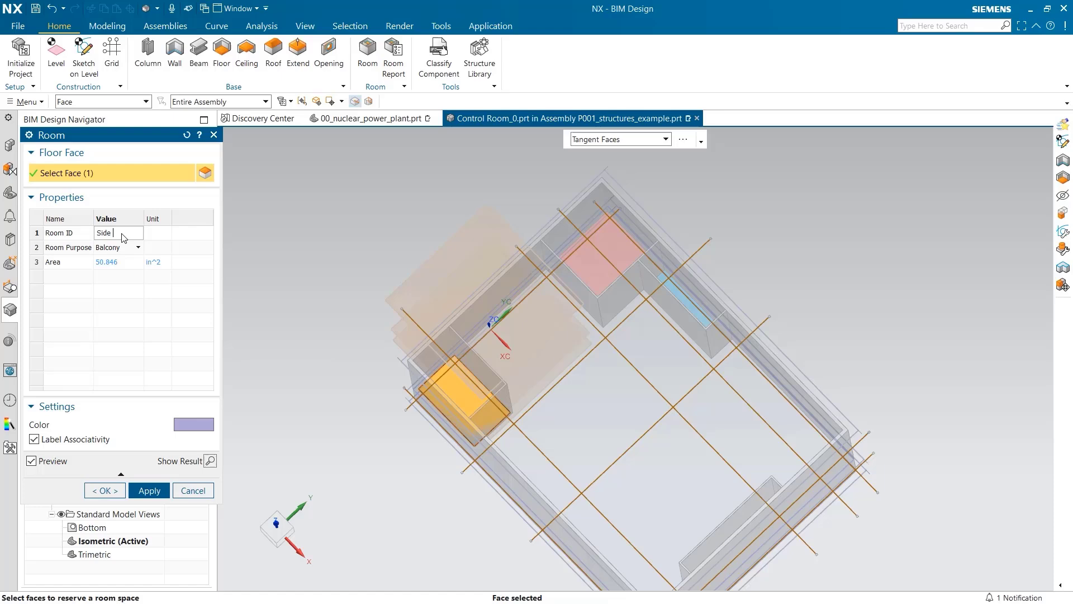
type("Room")
left_click(193, 424)
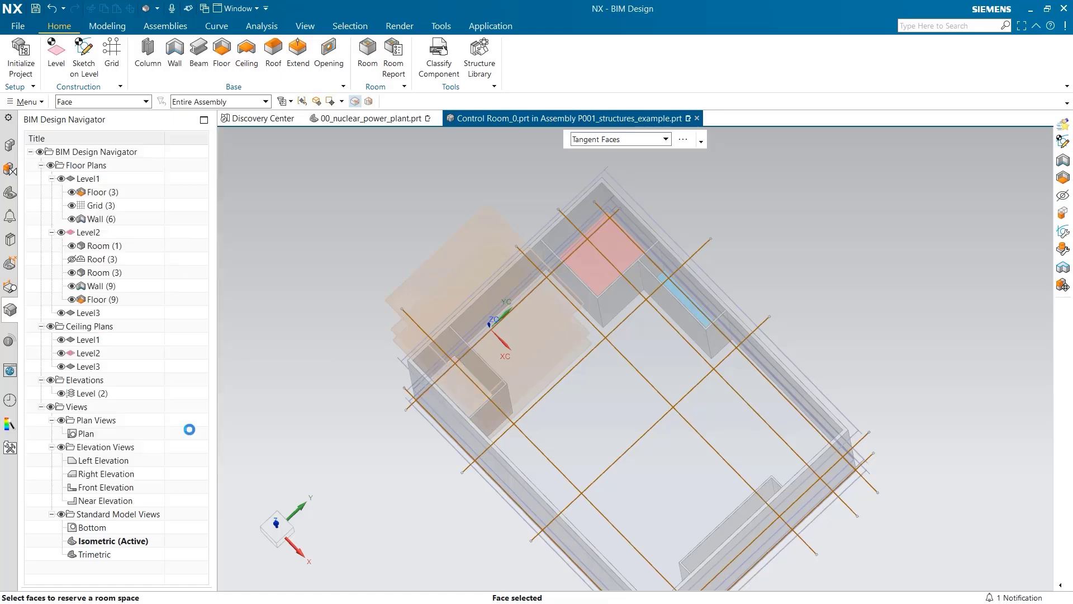
left_click(172, 370)
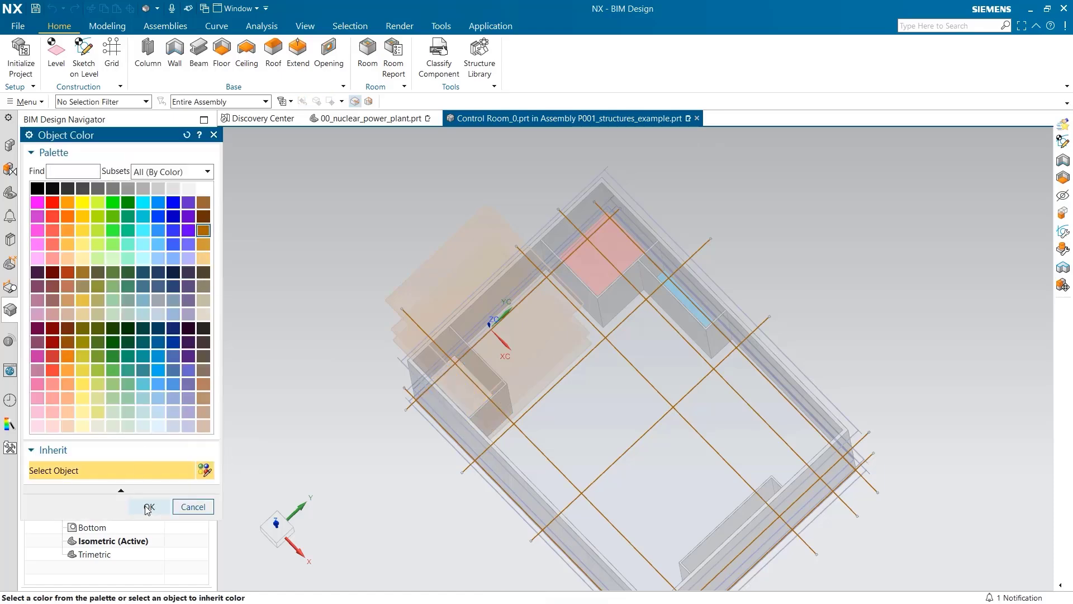
left_click(149, 507)
Create a green room named Piping on the floor strip along the lower wall
middle_click_drag(377, 482, 364, 393, "shift")
left_click(744, 457)
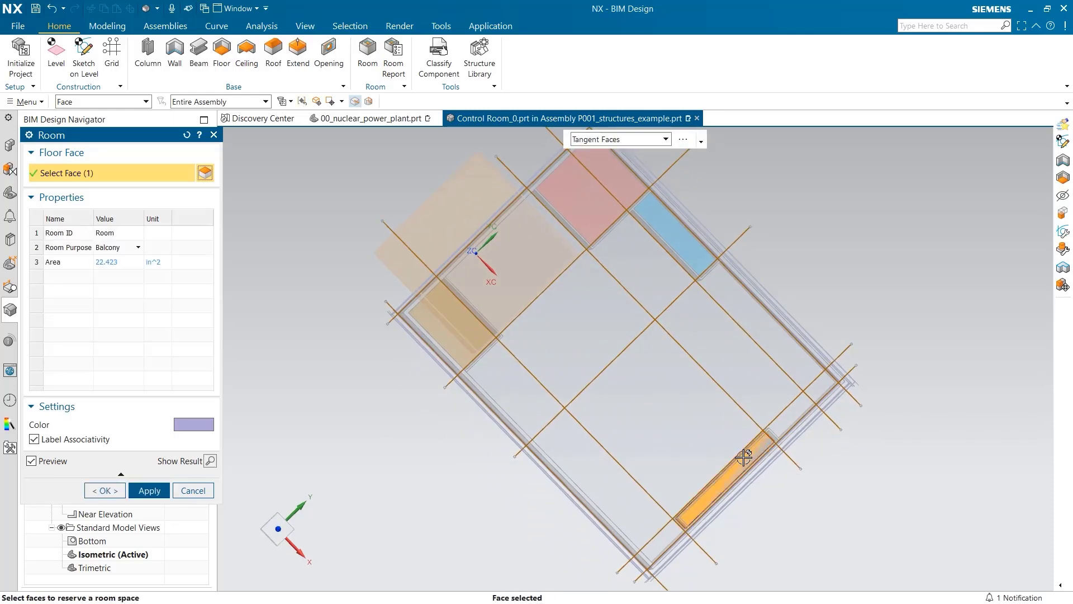
left_click(130, 234)
type("Piping")
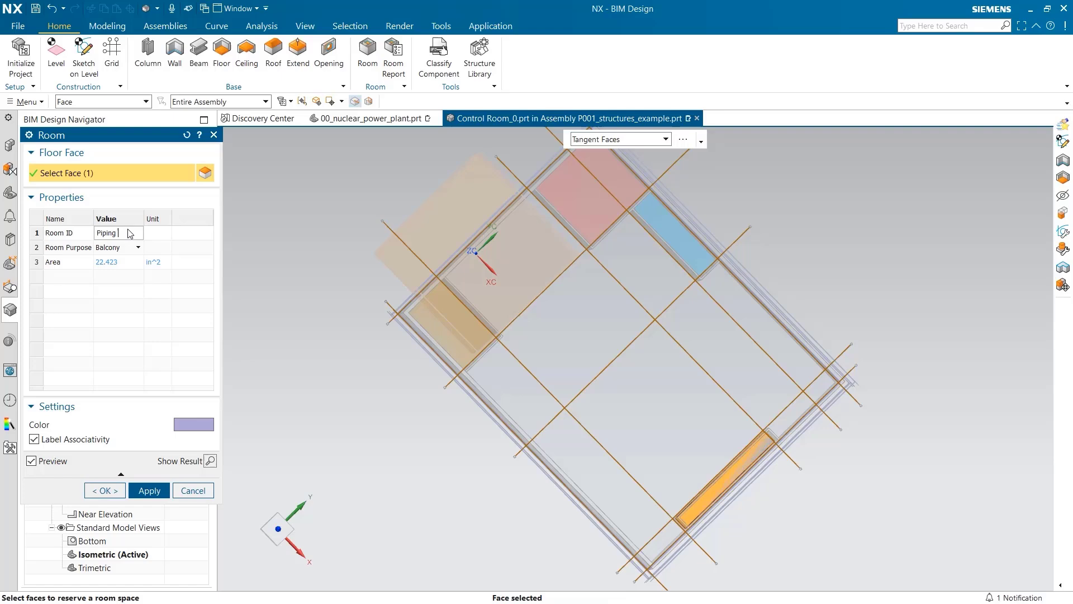
left_click(190, 424)
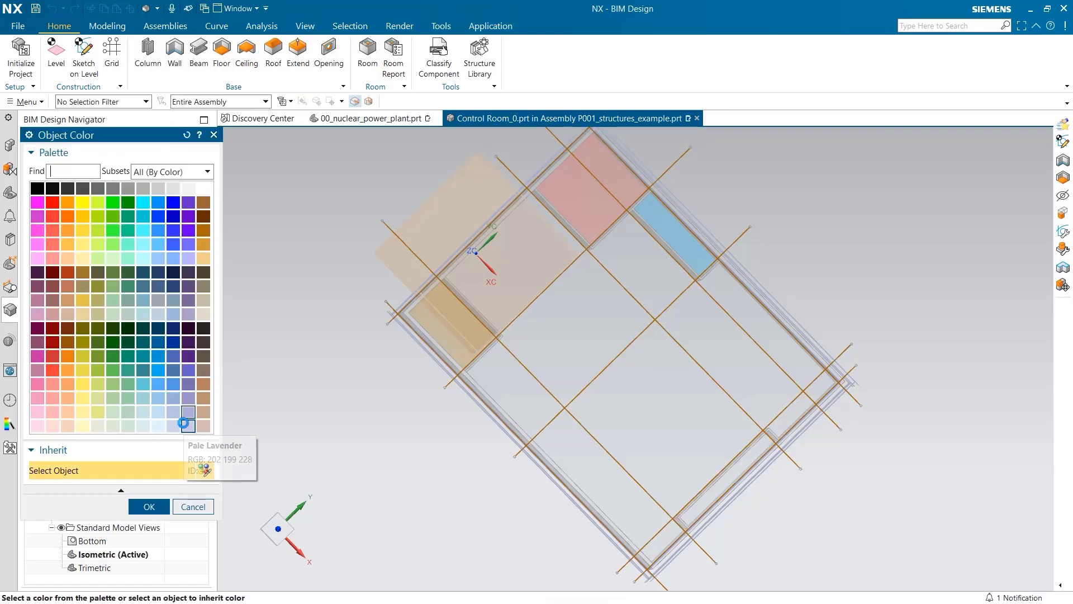
left_click(113, 357)
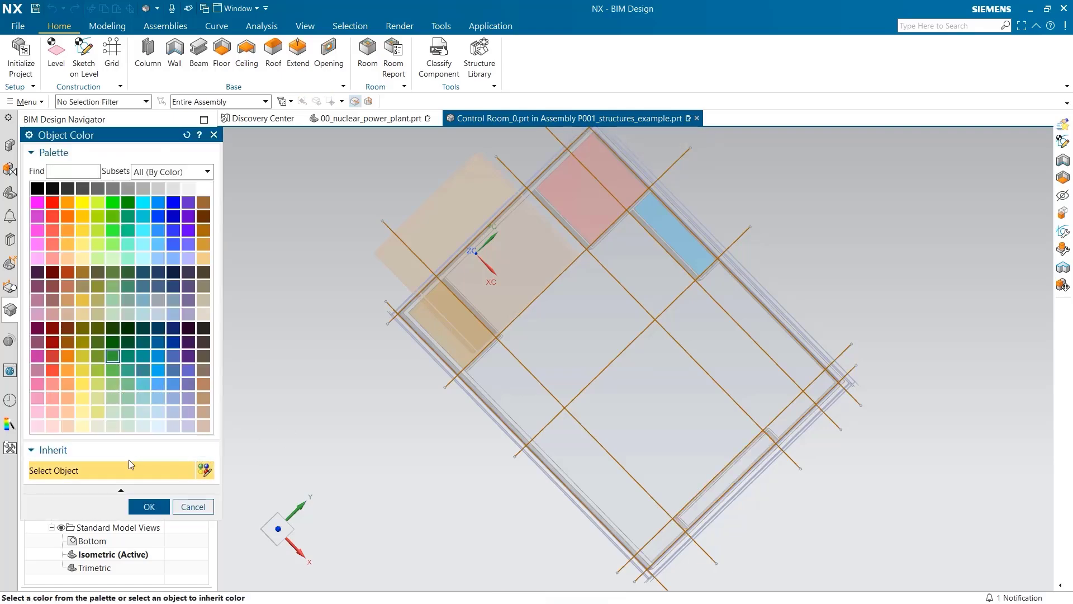
left_click(159, 507)
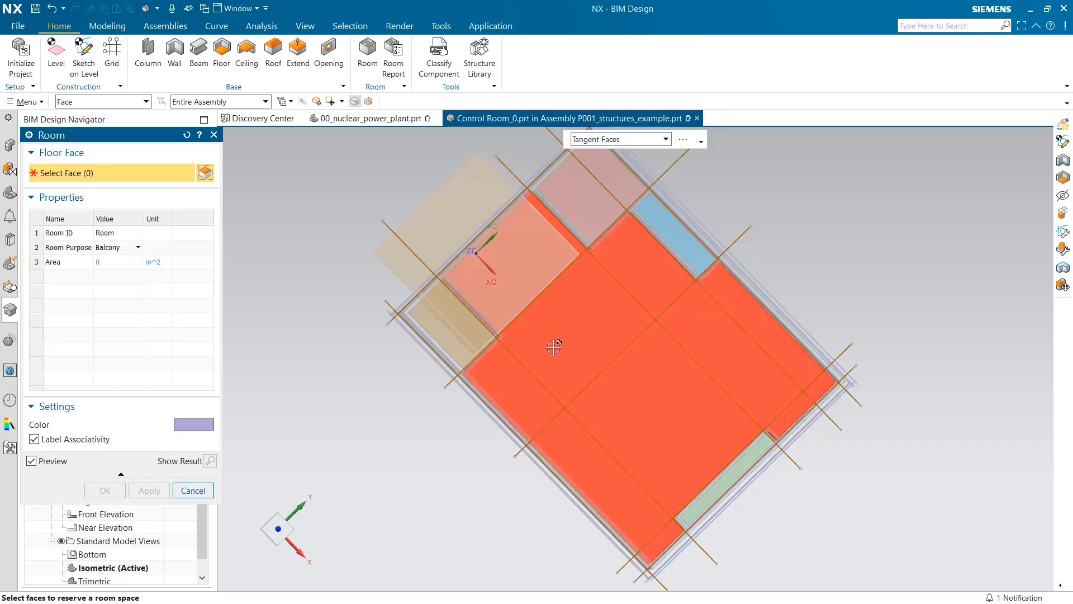
left_click(554, 347)
Create a yellow room named Main Floor on the large floor face
left_click(113, 234)
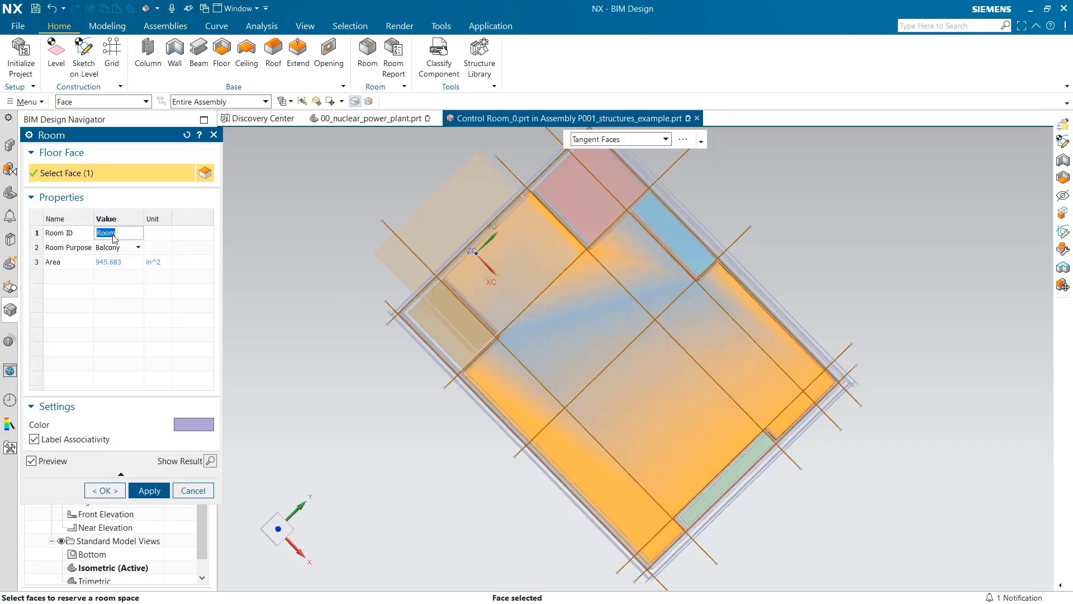
type("Main Floor")
left_click(184, 425)
left_click(83, 384)
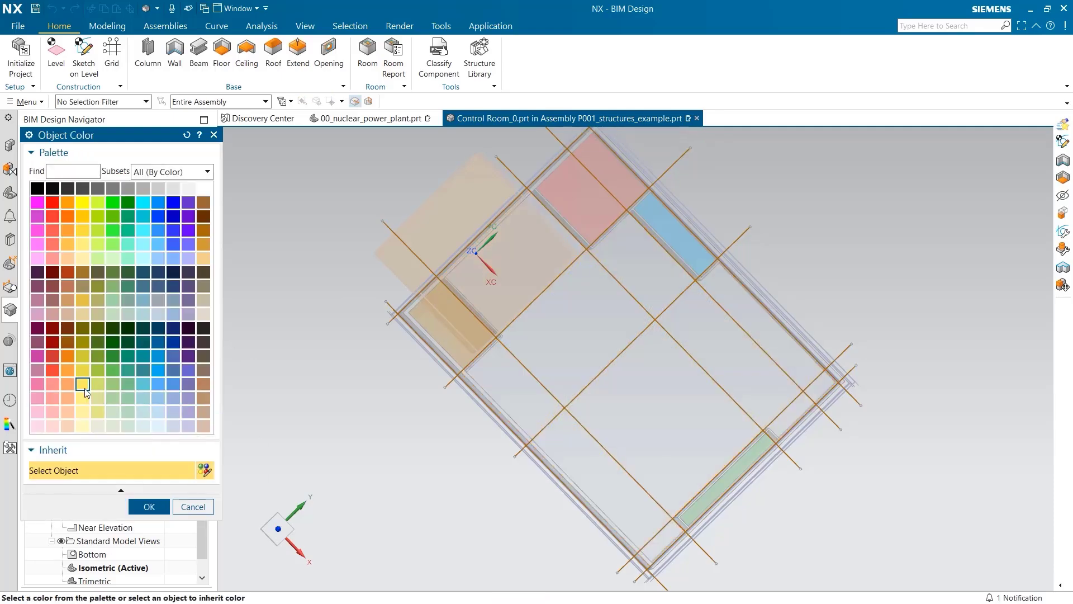
left_click(149, 506)
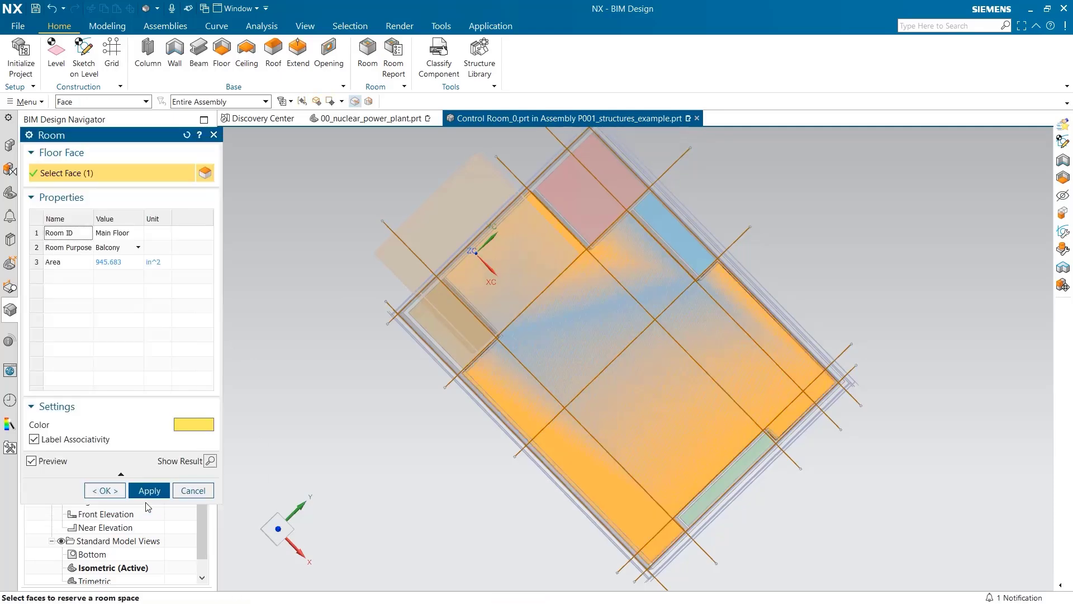
left_click(115, 490)
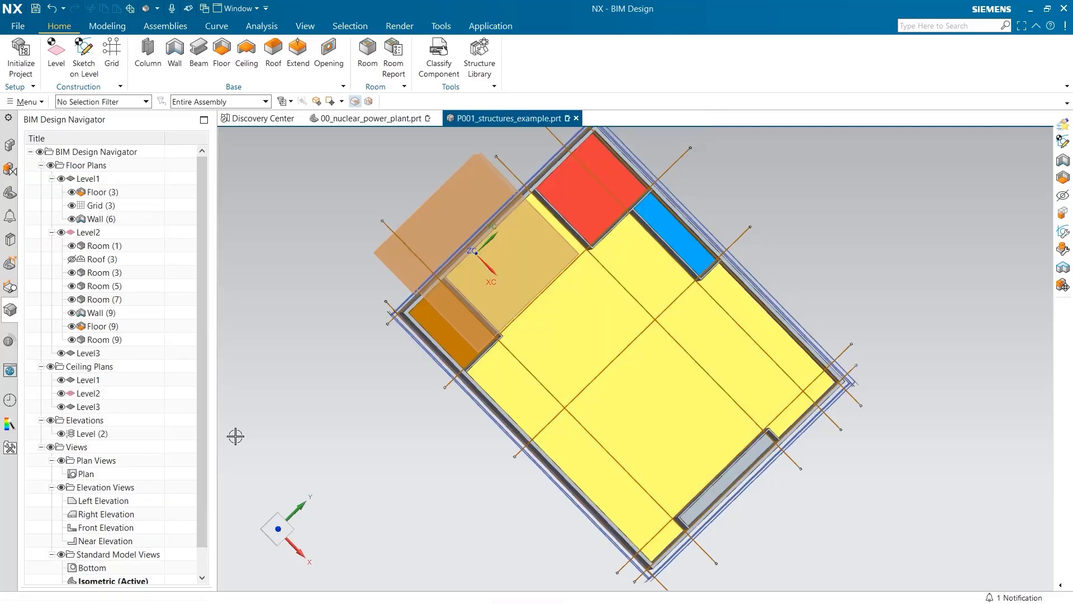
Generate a room report for Level2.prt into RoomReport.xlsx
left_click(394, 70)
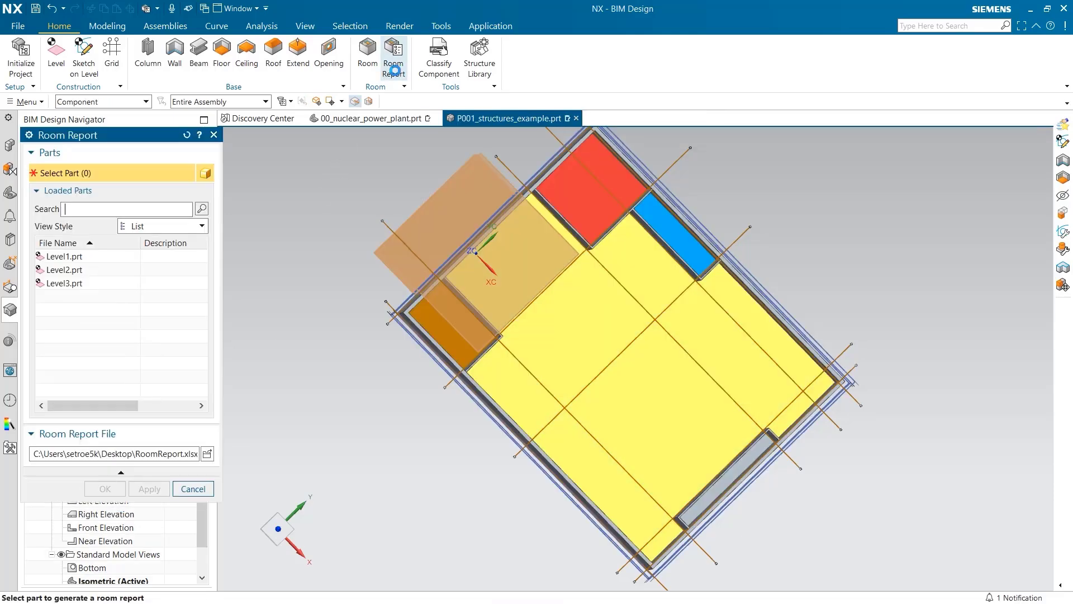
left_click(90, 270)
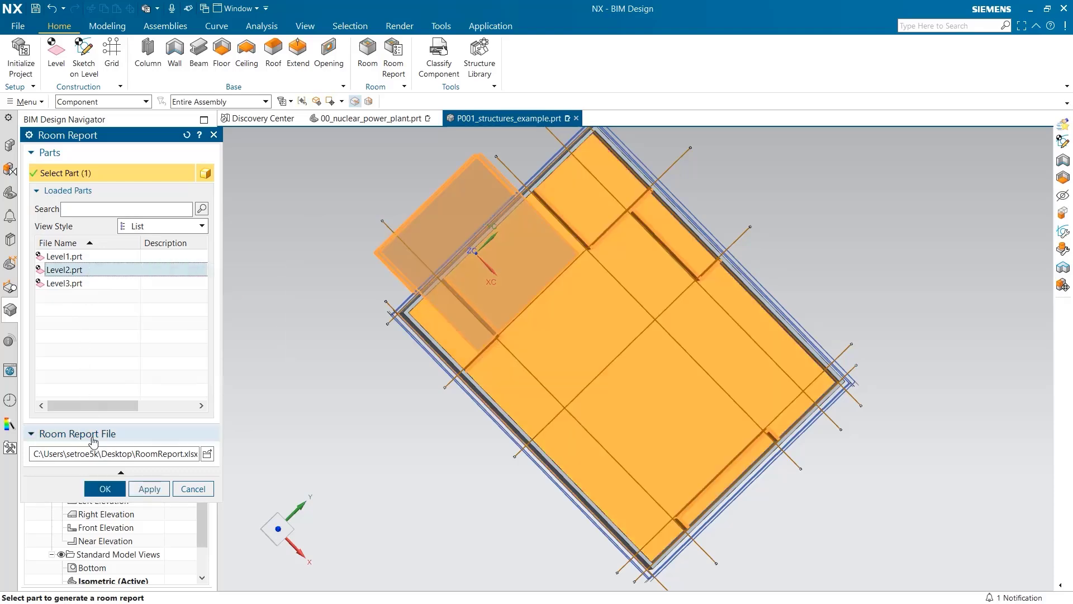
left_click(104, 489)
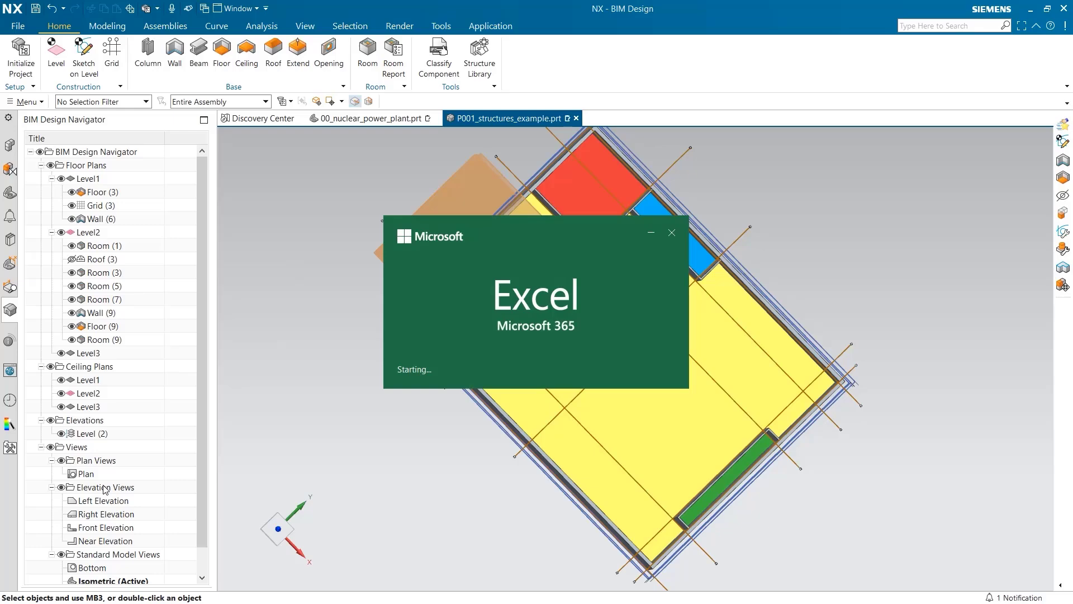
Enter Material, Vinyl, Linoleum and Concrete in cells B13 to B16
left_click(203, 448)
type("M")
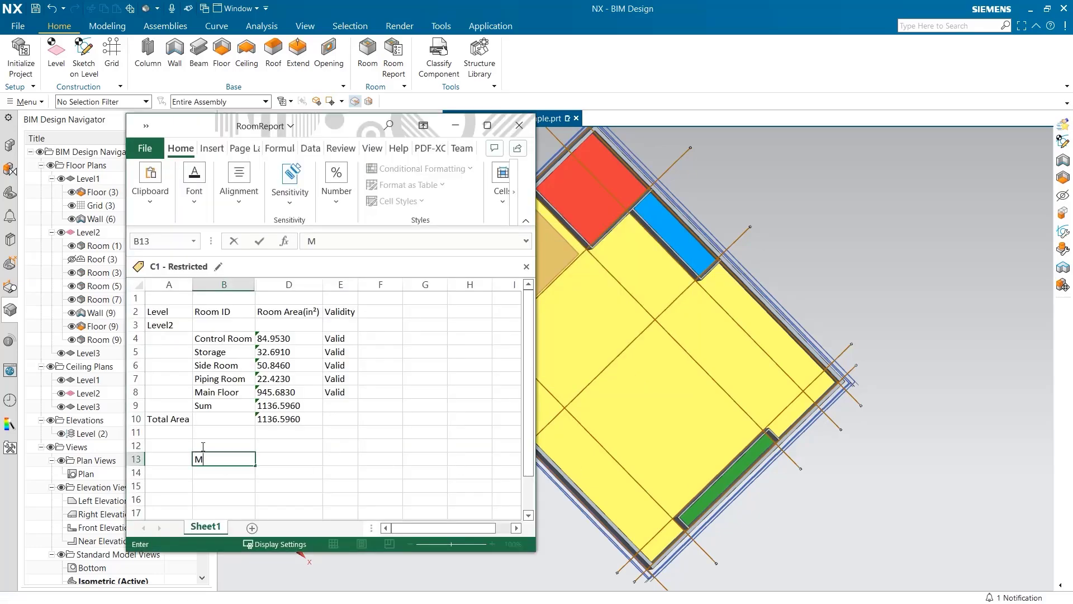
type("aterial")
double_click(215, 475)
type("Vinyl")
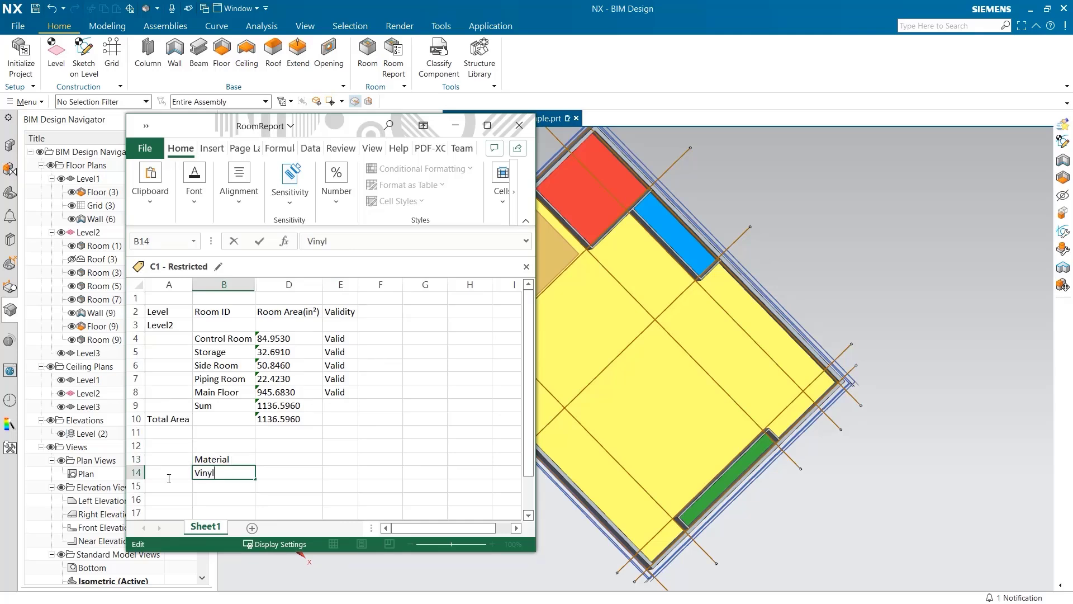
left_click(199, 486)
type("Linoleum")
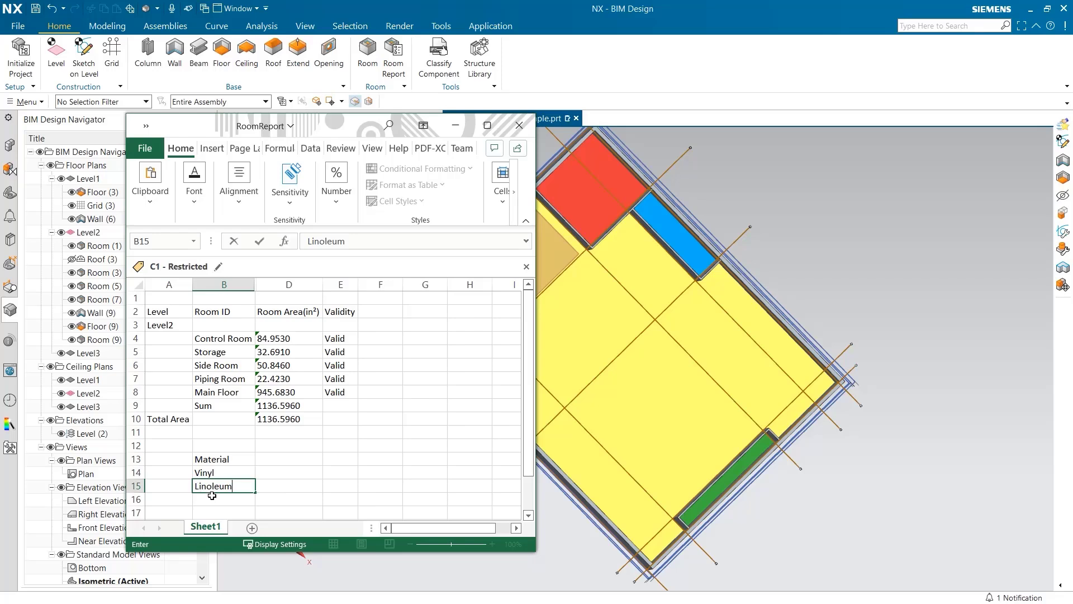
left_click(212, 497)
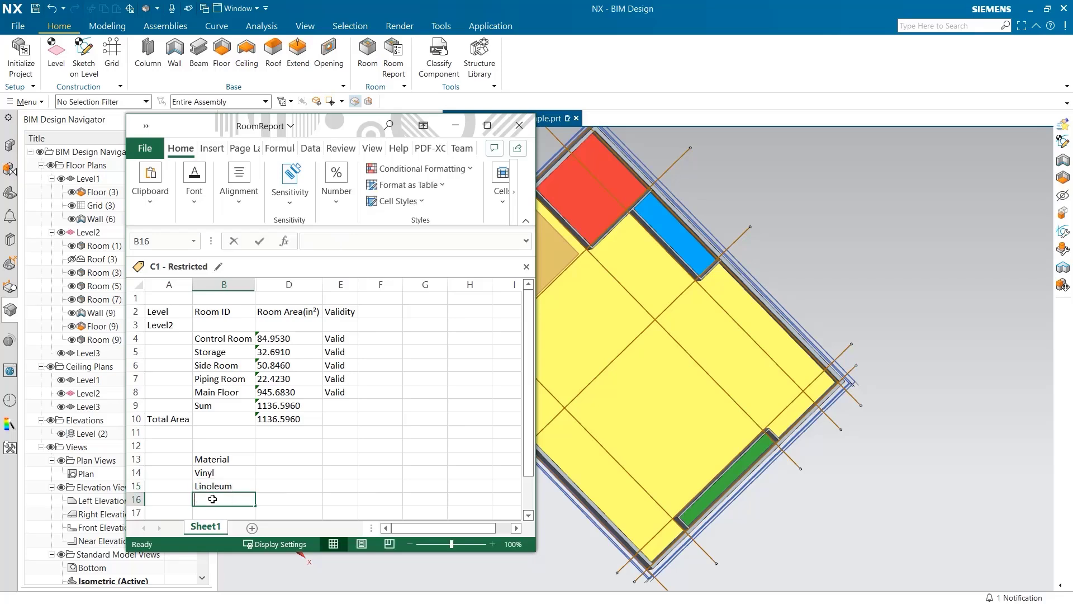
type("Concrete")
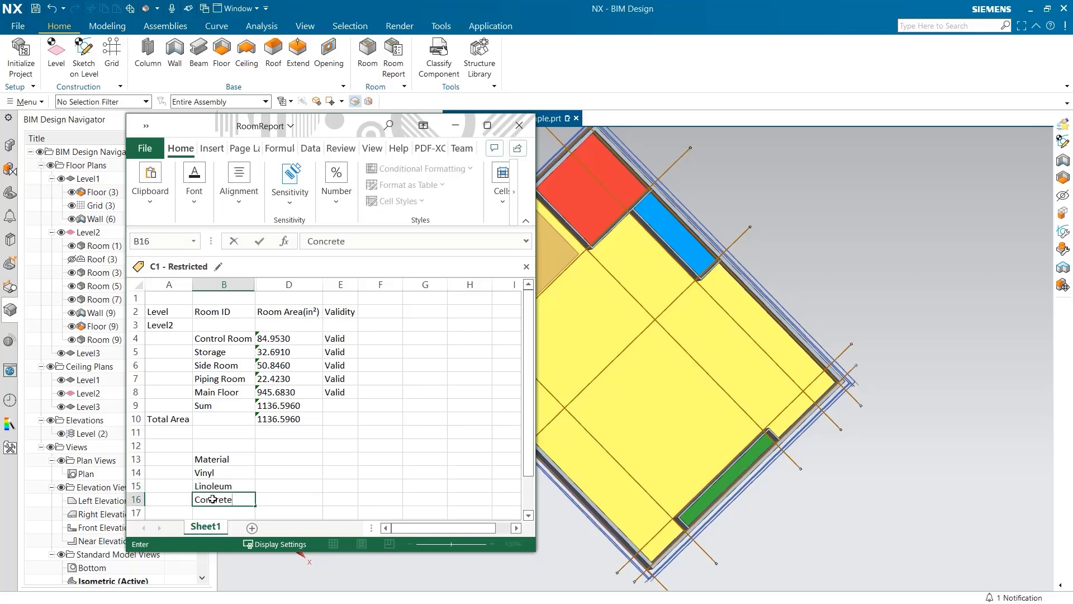
Enter the Vinyl area formula =D5+D7 in D14
left_click(273, 471)
type("=")
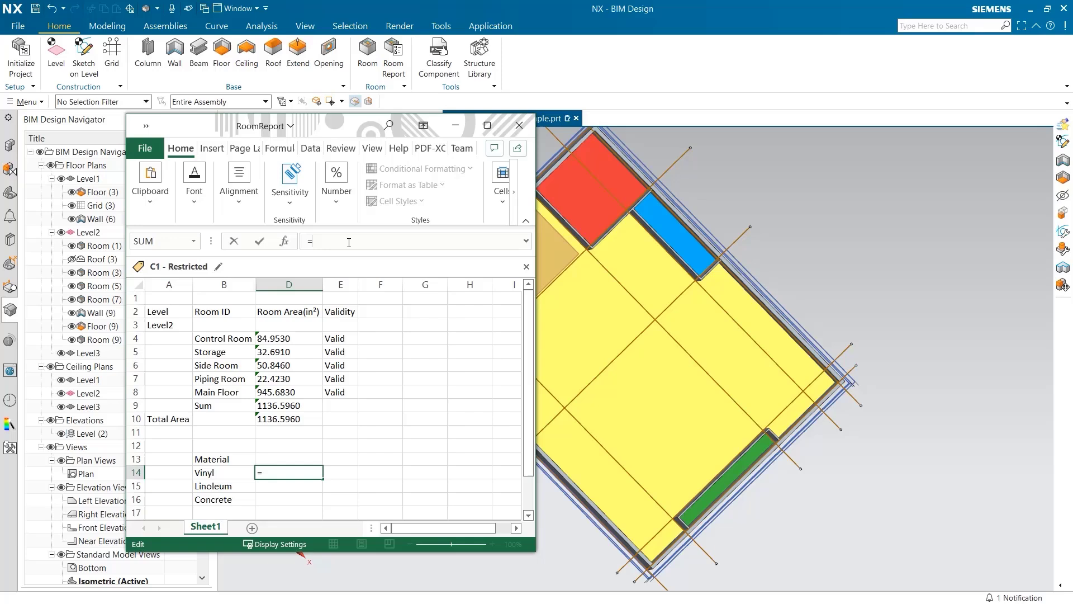
left_click(302, 354)
type("+")
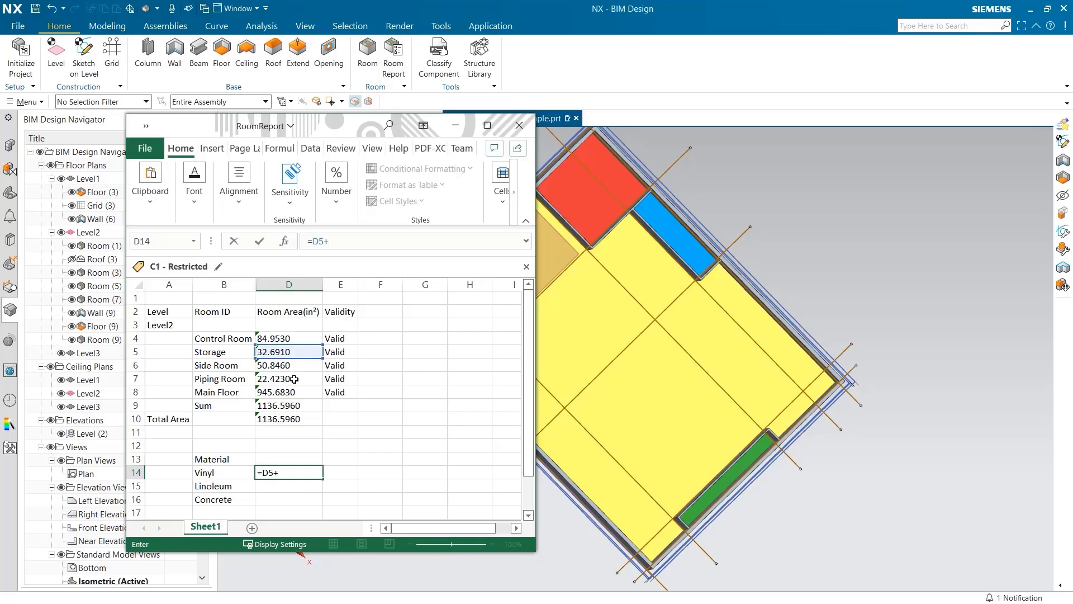
left_click(295, 379)
key("Return")
Enter =D4+D6 for Linoleum in D15 and =D8 for Concrete in D16
type("=")
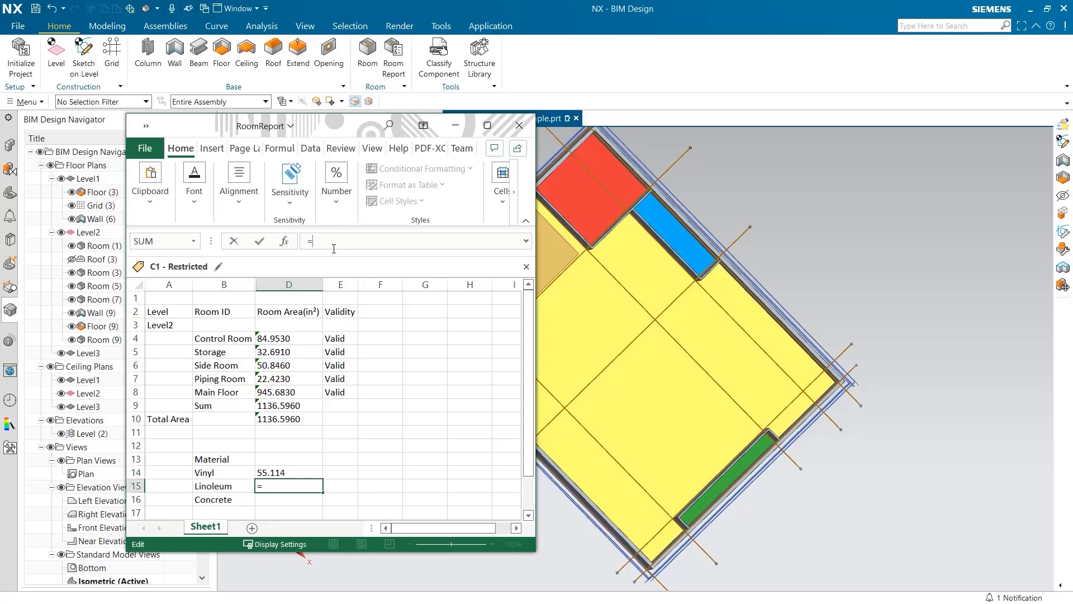
left_click(308, 340)
type("+")
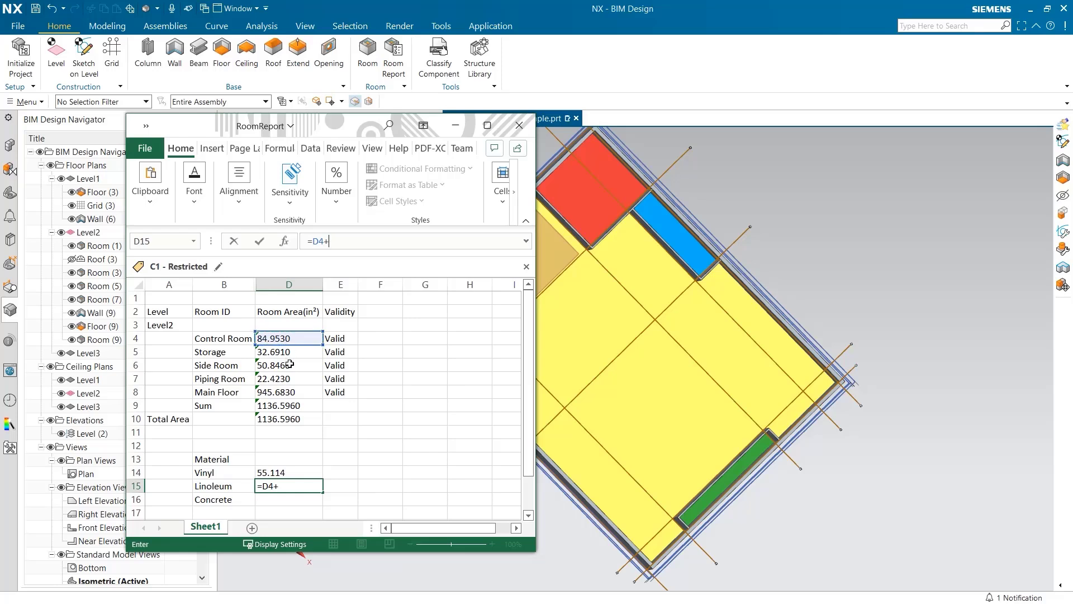
left_click(290, 365)
key("Return")
type("=")
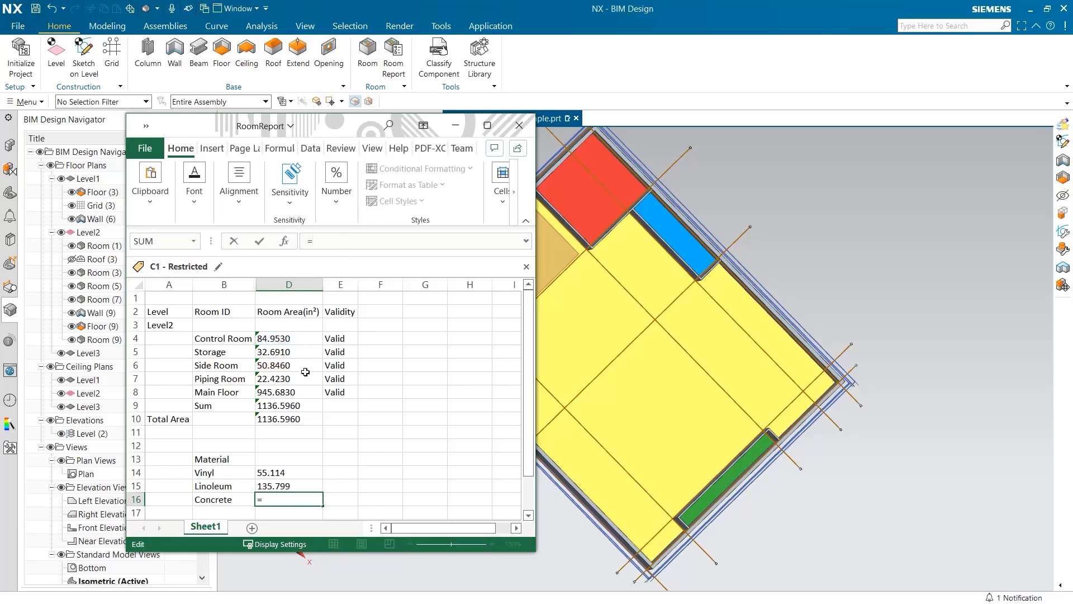
left_click(293, 393)
key("Return")
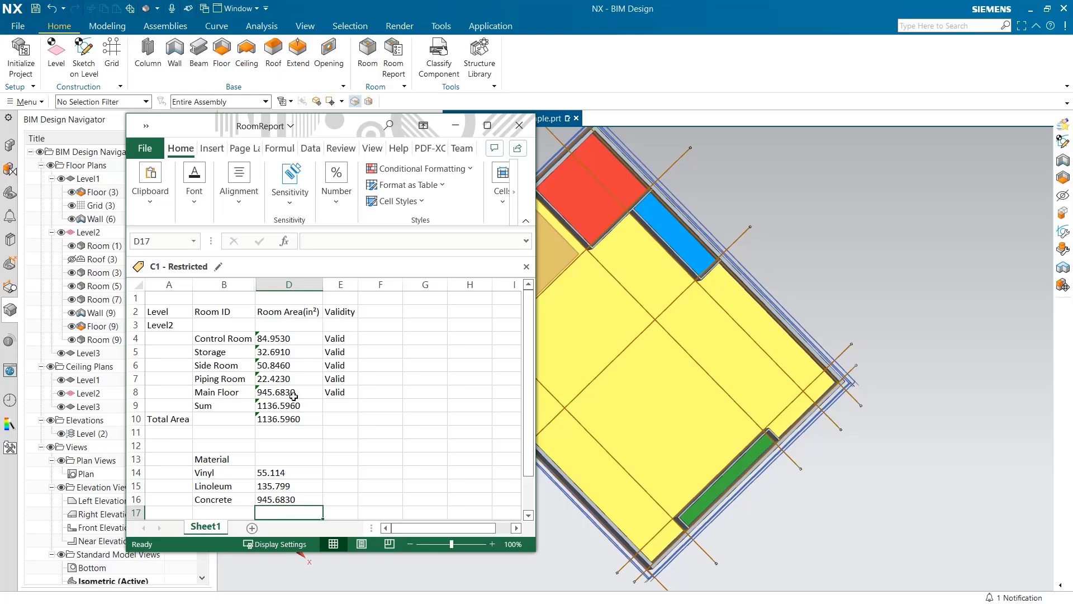
Close the room report spreadsheet and make Level3 the work part
left_click(455, 126)
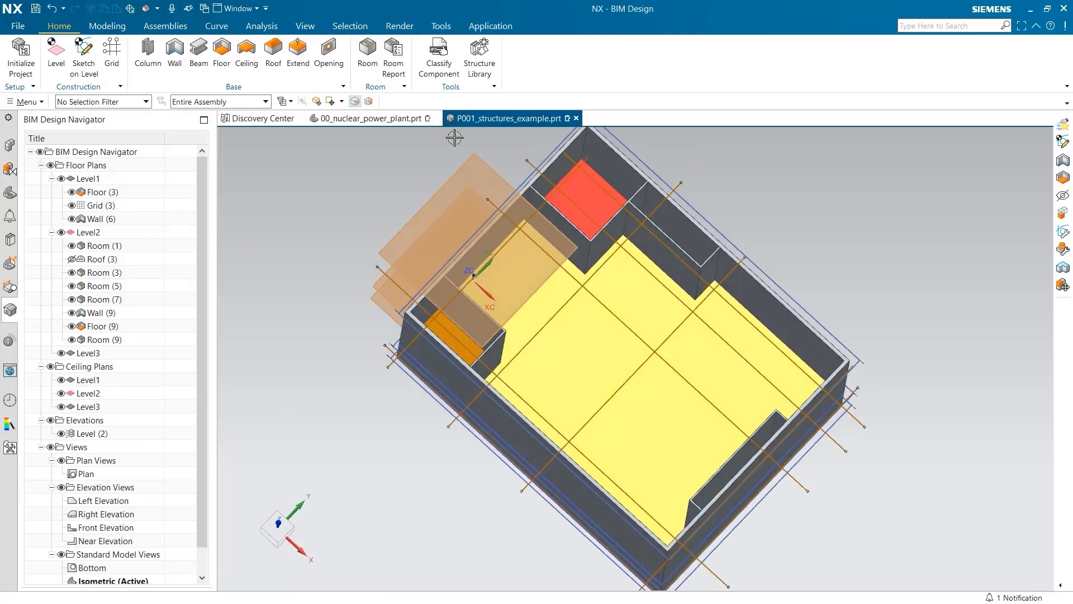
left_click(51, 232)
left_click(108, 247)
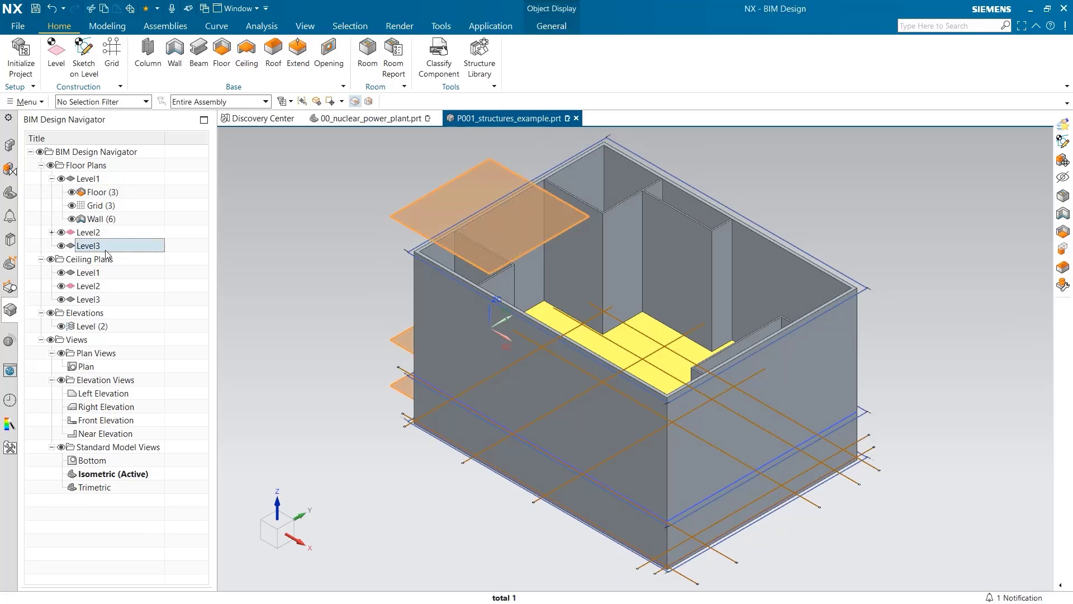
right_click(107, 251)
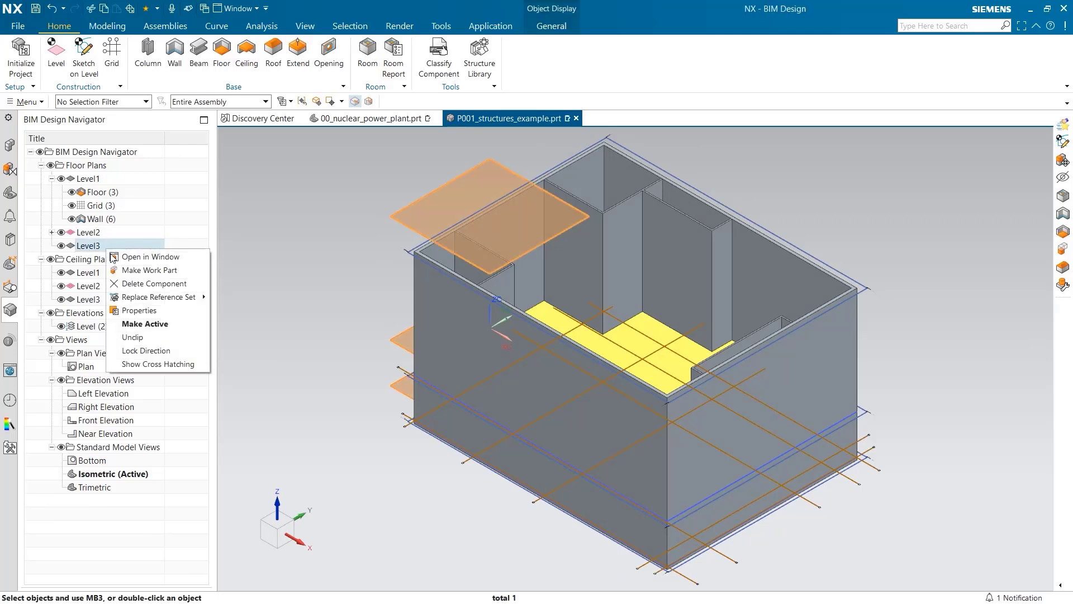
left_click(144, 279)
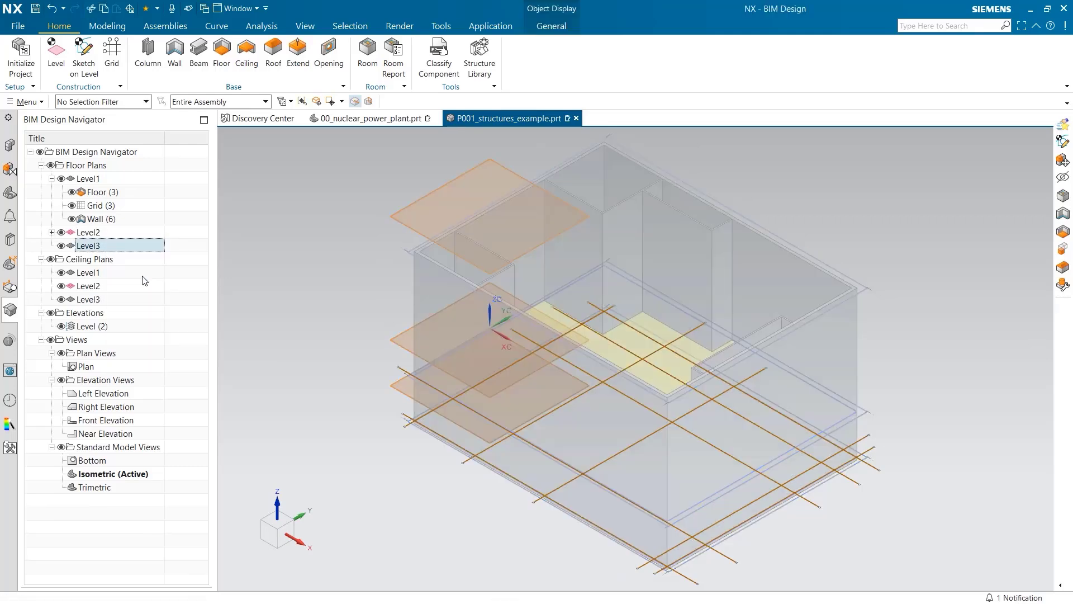
Create a flat roof from the four Level3 footprint curves
left_click(274, 79)
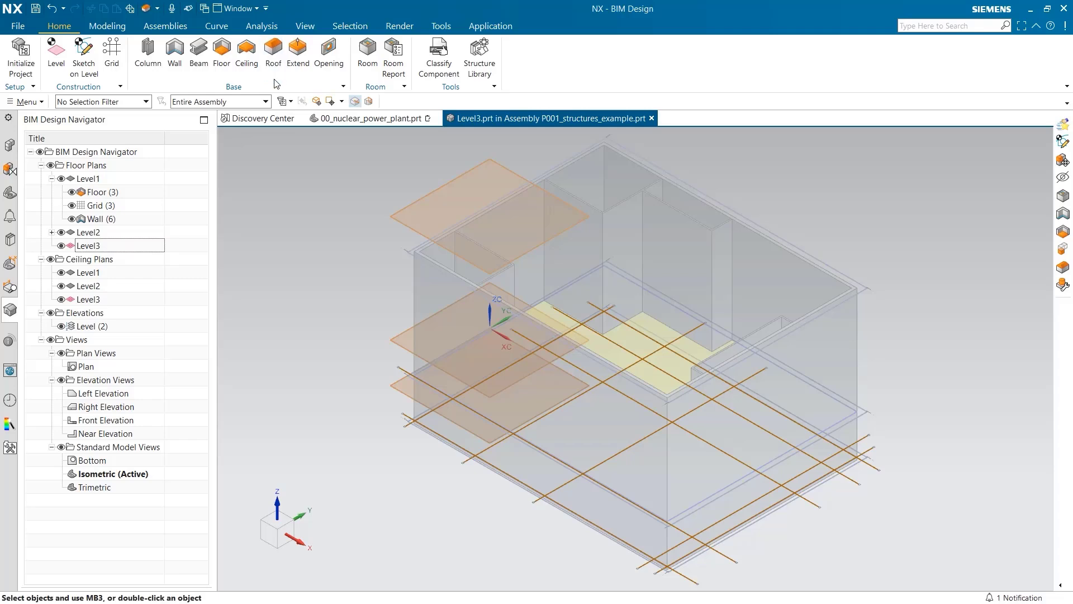
left_click(688, 507)
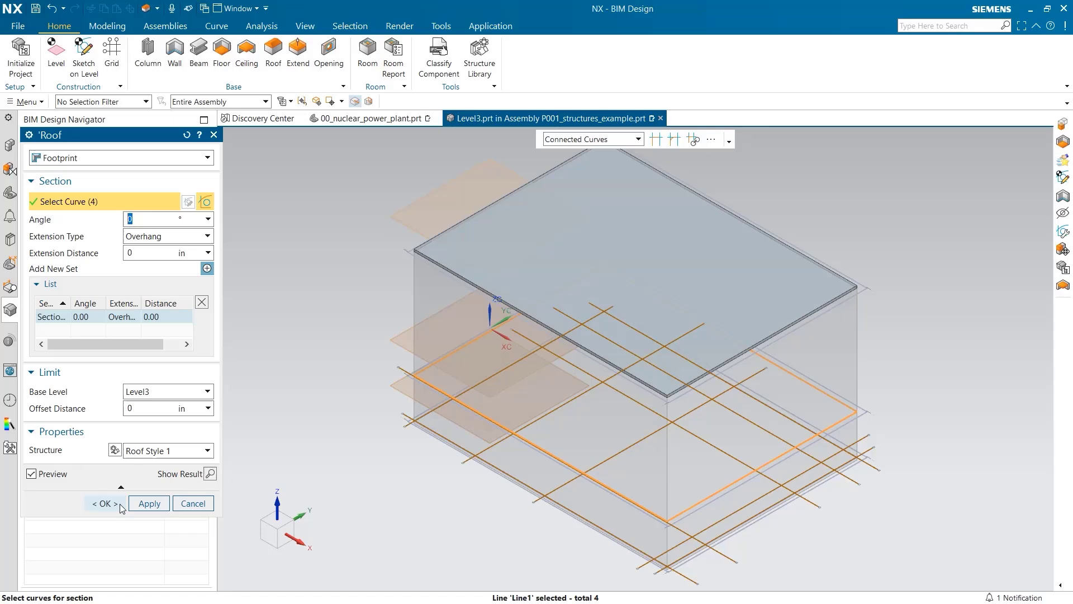
left_click(106, 503)
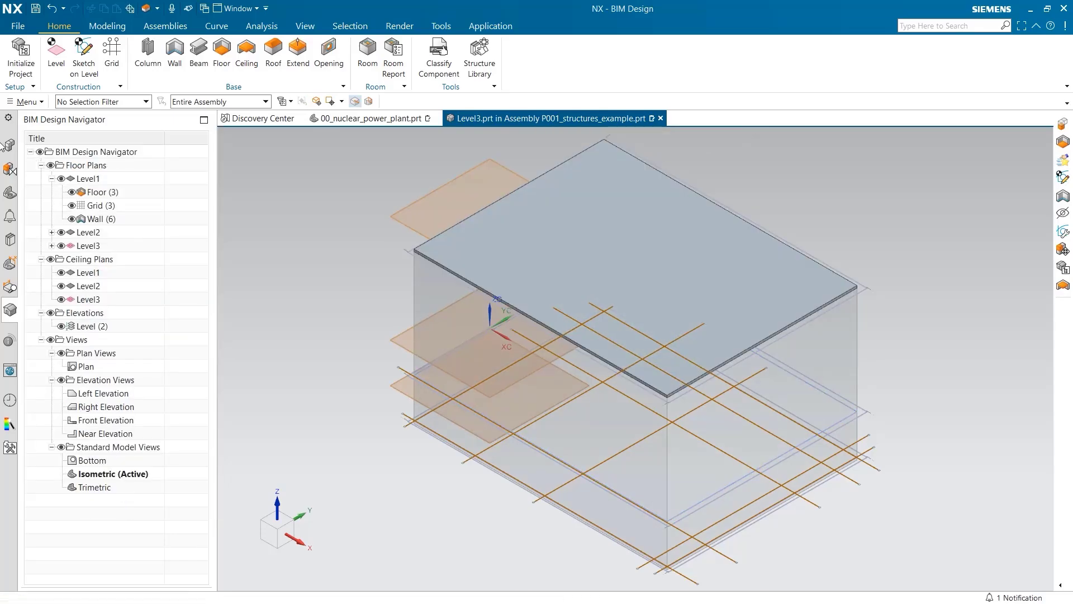
Switch to the 00_nuclear_power_plant assembly and orbit to inspect the roofed building
left_click(9, 144)
left_click(350, 119)
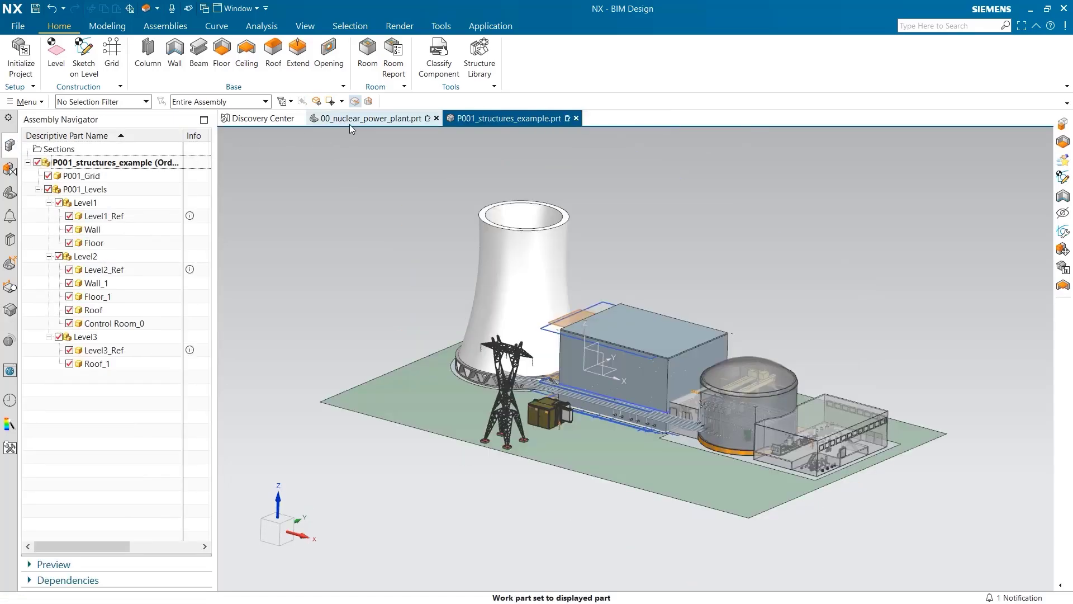
left_click(350, 124)
middle_click_drag(366, 233, 367, 210)
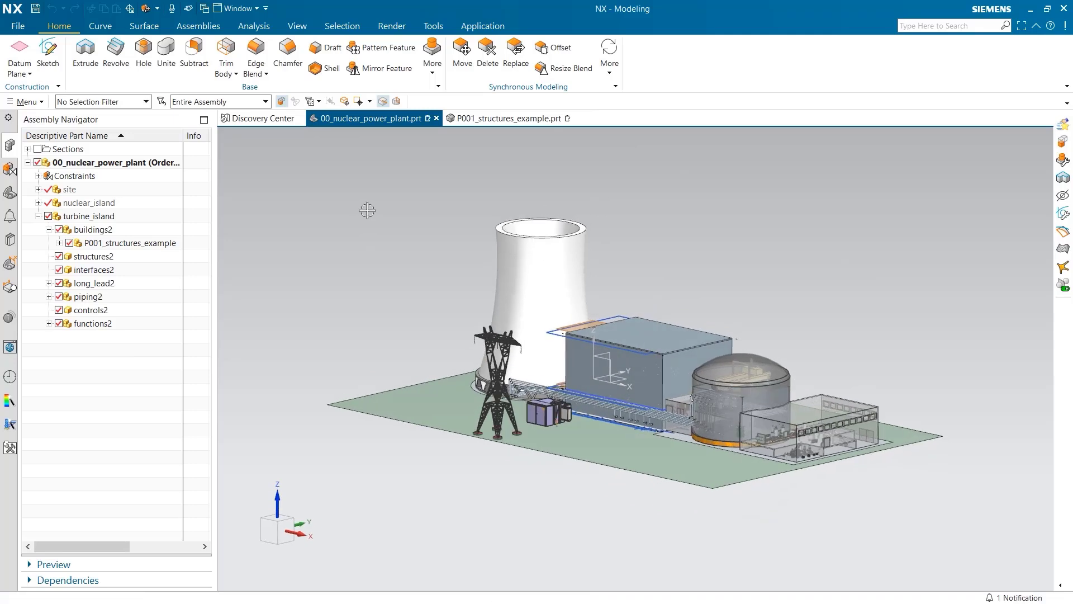